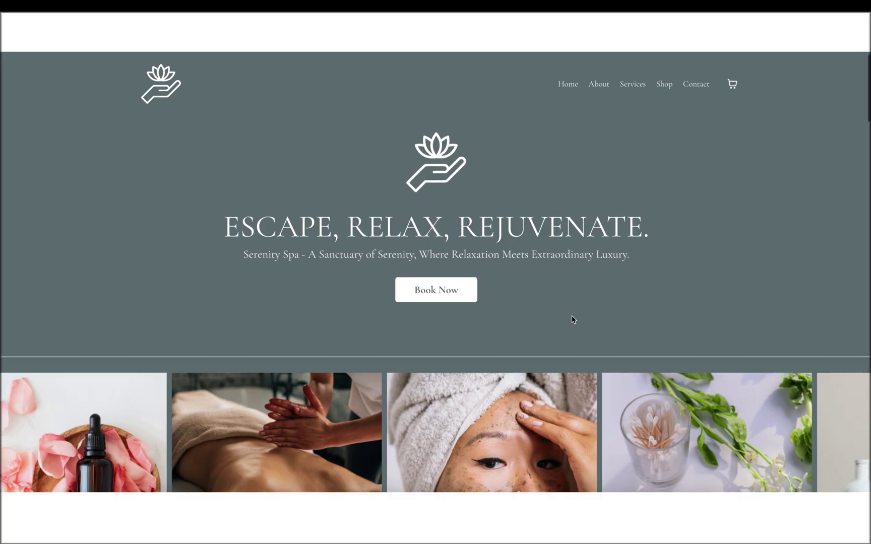
Scroll through the UnoFlow reference home page, then bring up the page builder.
{"action": "scroll", "coordinate": [572, 316], "scroll_direction": "down", "scroll_amount": 3}
{"action": "scroll", "coordinate": [571, 315], "scroll_direction": "up", "scroll_amount": 2}
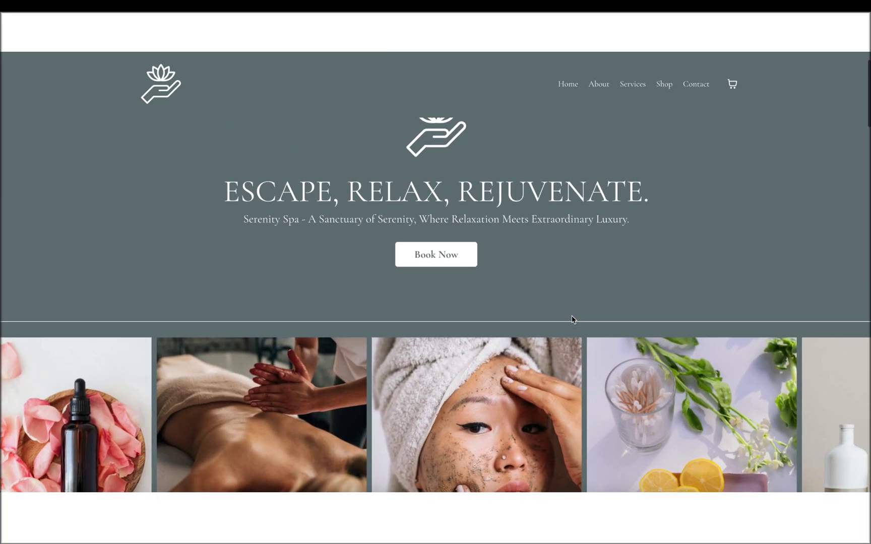
{"action": "scroll", "coordinate": [572, 316], "scroll_direction": "down", "scroll_amount": 2}
{"action": "scroll", "coordinate": [572, 315], "scroll_direction": "up", "scroll_amount": 2}
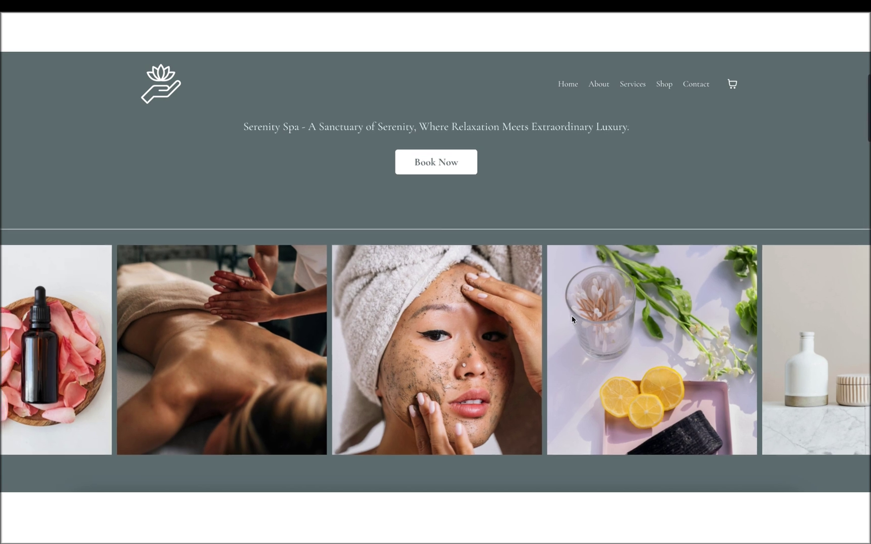
{"action": "scroll", "coordinate": [571, 316], "scroll_direction": "up", "scroll_amount": 2}
{"action": "scroll", "coordinate": [571, 315], "scroll_direction": "down", "scroll_amount": 3}
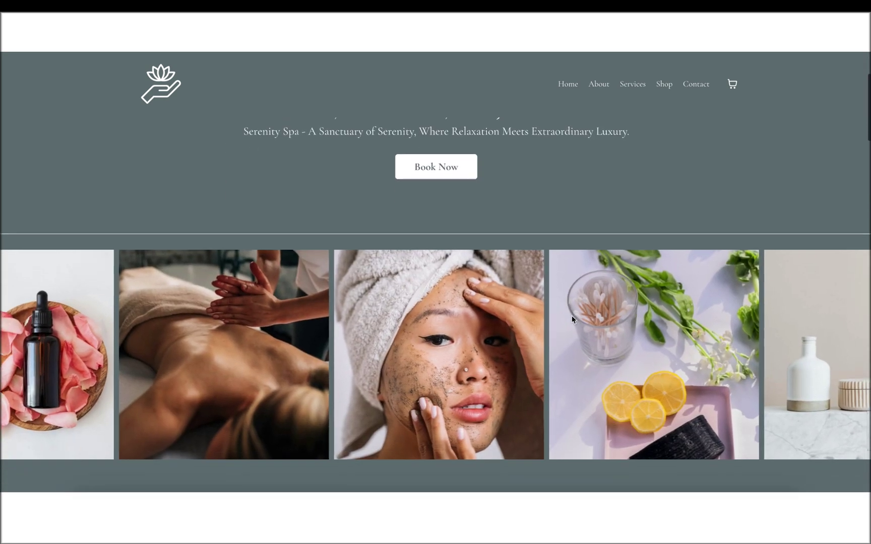
{"action": "scroll", "coordinate": [571, 315], "scroll_direction": "up", "scroll_amount": 3}
{"action": "scroll", "coordinate": [572, 316], "scroll_direction": "down", "scroll_amount": 3}
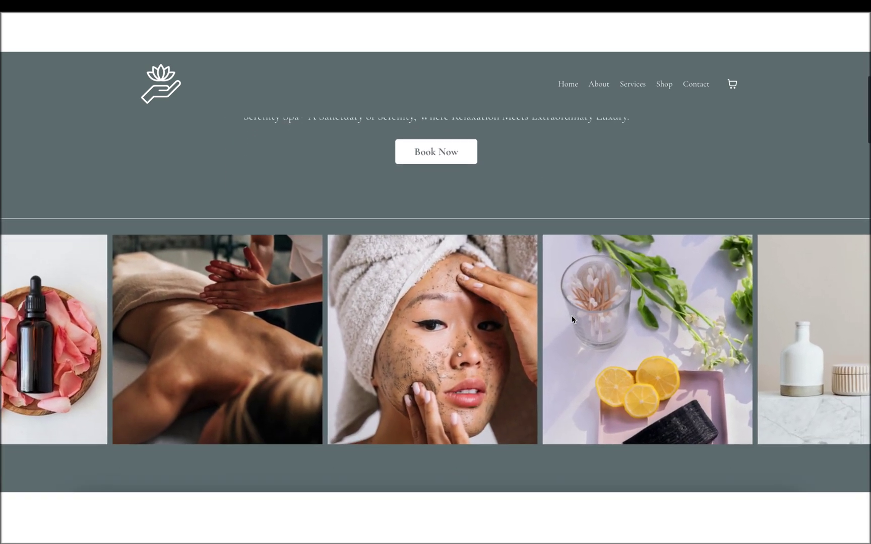
{"action": "scroll", "coordinate": [571, 316], "scroll_direction": "up", "scroll_amount": 2}
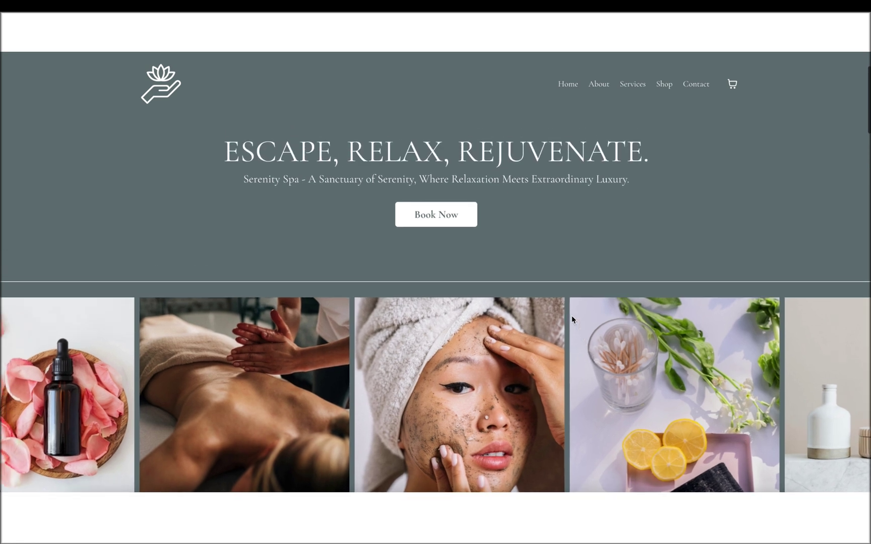
{"action": "scroll", "coordinate": [571, 316], "scroll_direction": "down", "scroll_amount": 1}
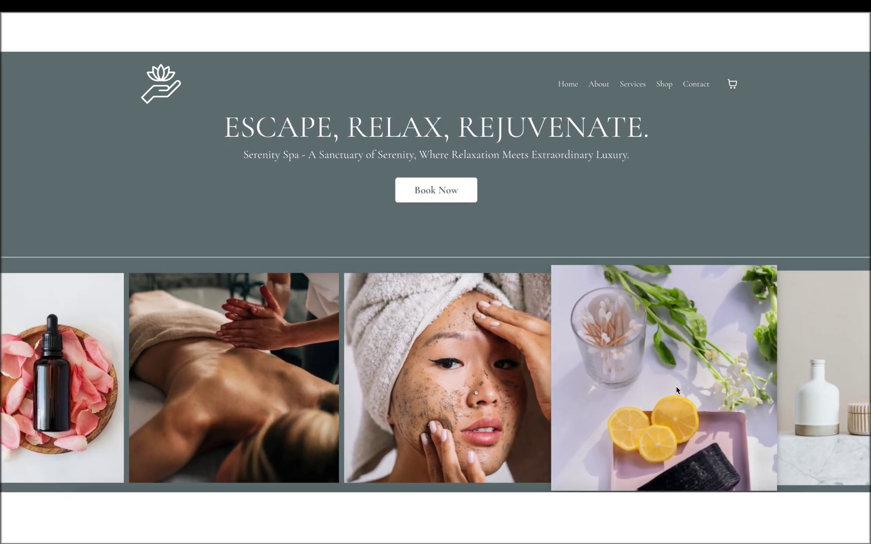
{"action": "scroll", "coordinate": [666, 388], "scroll_direction": "up", "scroll_amount": 4}
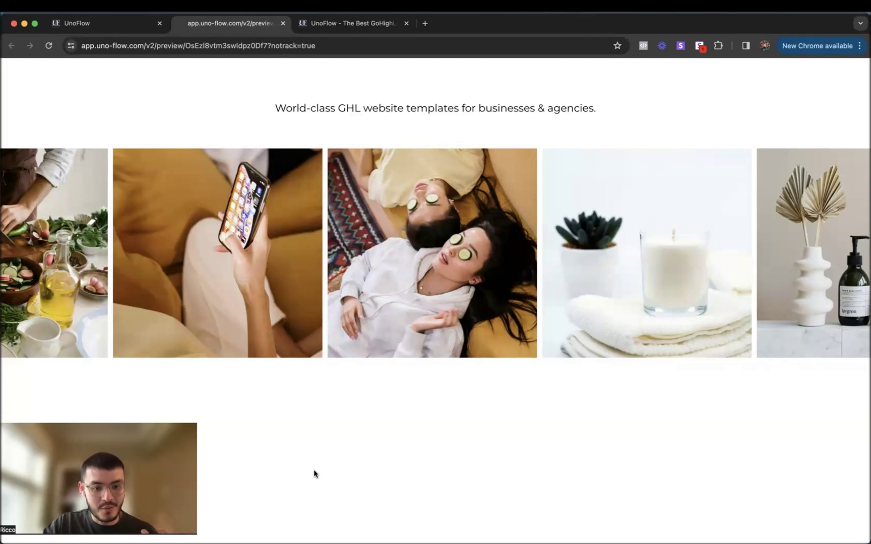
{"action": "left_click", "coordinate": [348, 23]}
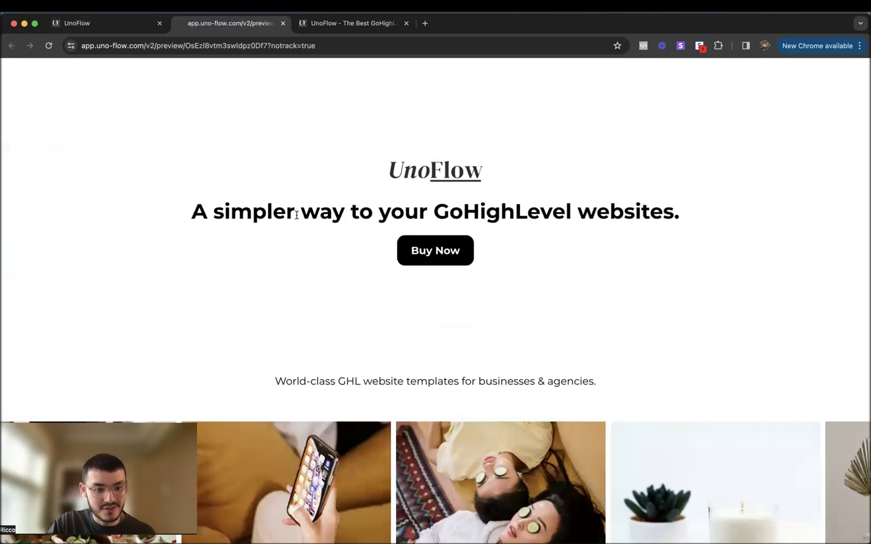
{"action": "key", "text": "super+1"}
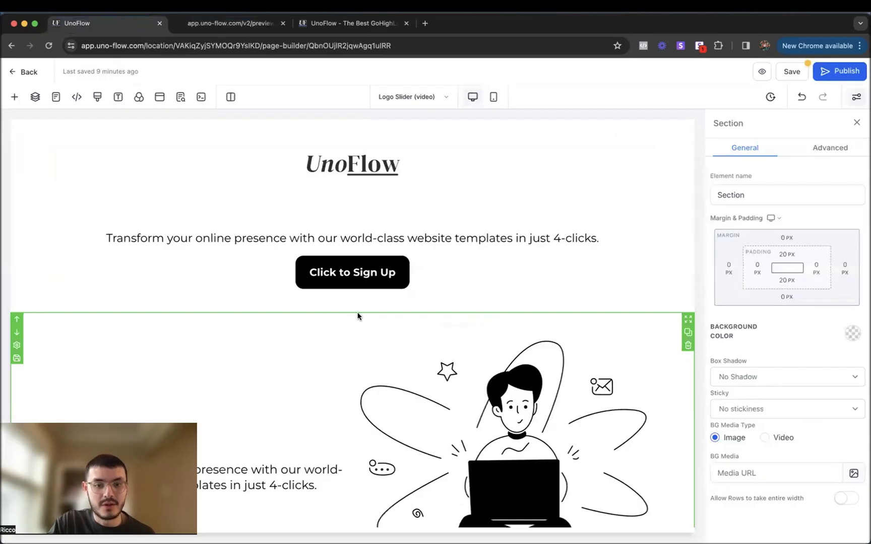
Add a full-width section below the hero with rows spanning its entire width and a one-column row.
{"action": "left_click", "coordinate": [352, 312]}
{"action": "left_click", "coordinate": [170, 189]}
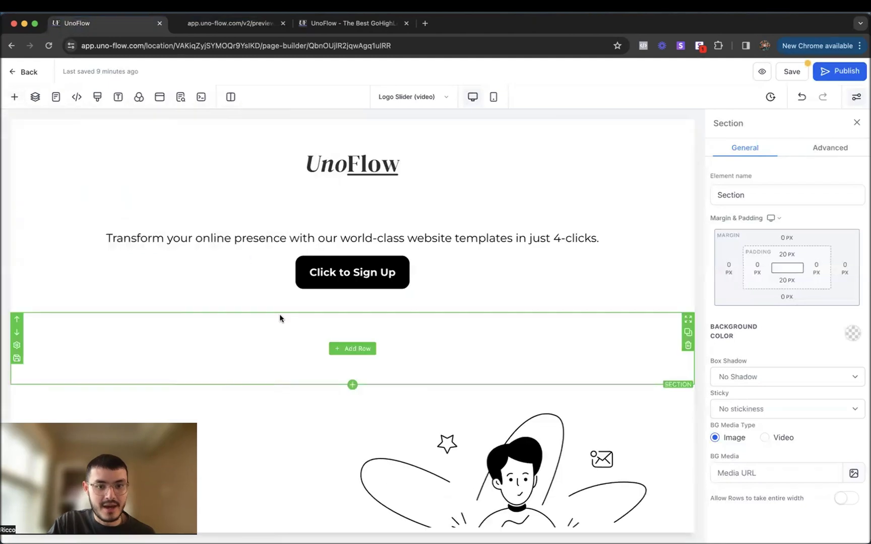
{"action": "left_click", "coordinate": [847, 499]}
{"action": "left_click", "coordinate": [362, 351]}
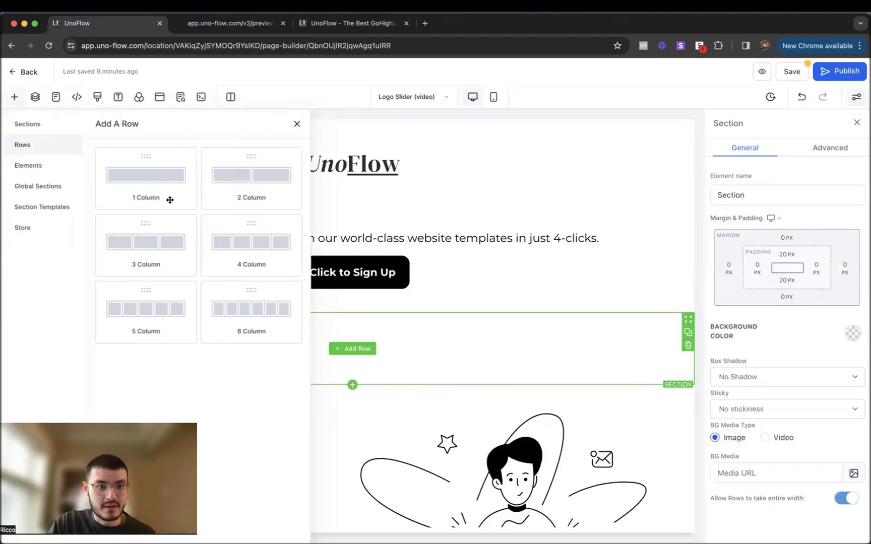
{"action": "left_click", "coordinate": [152, 179]}
Search elements for 'ima' and add an Image element to the row.
{"action": "left_click", "coordinate": [353, 362]}
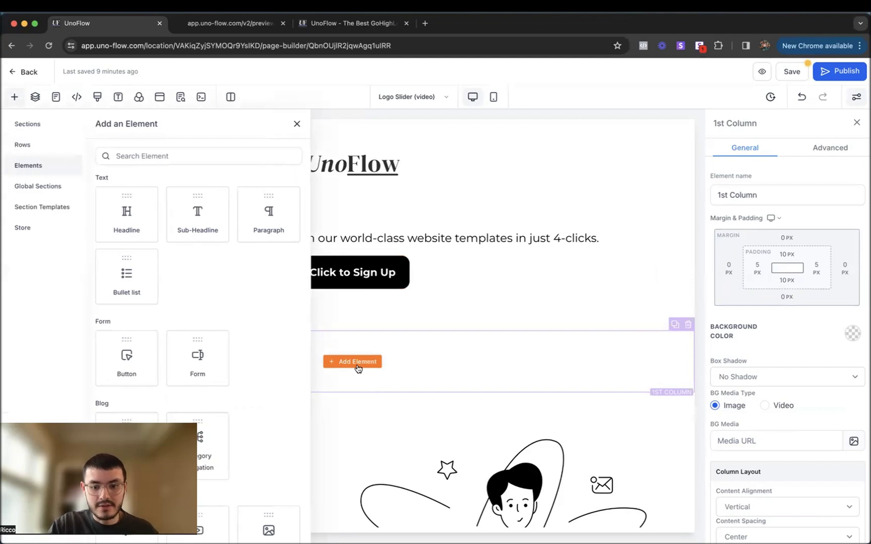
{"action": "type", "text": "ima"}
{"action": "left_click", "coordinate": [203, 241]}
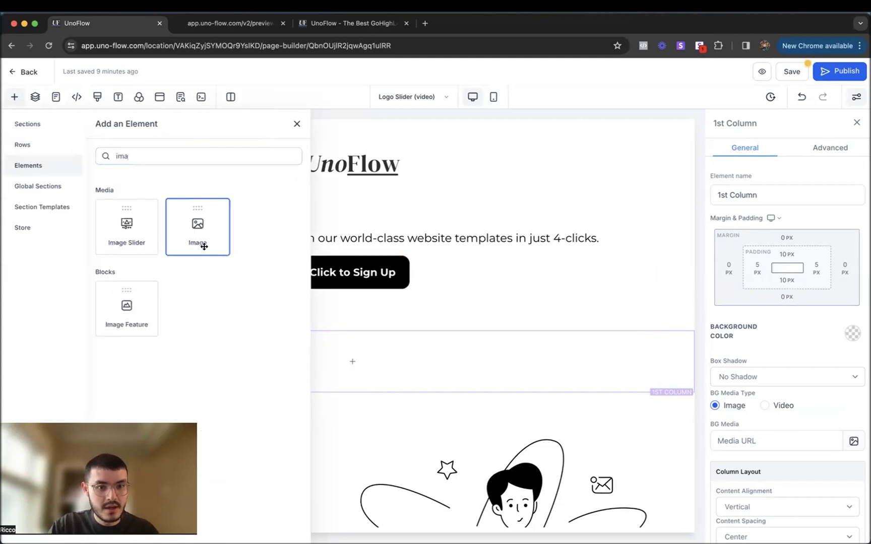
Set the image's padding from 10 to 0 px on all sides.
{"action": "left_click", "coordinate": [757, 269]}
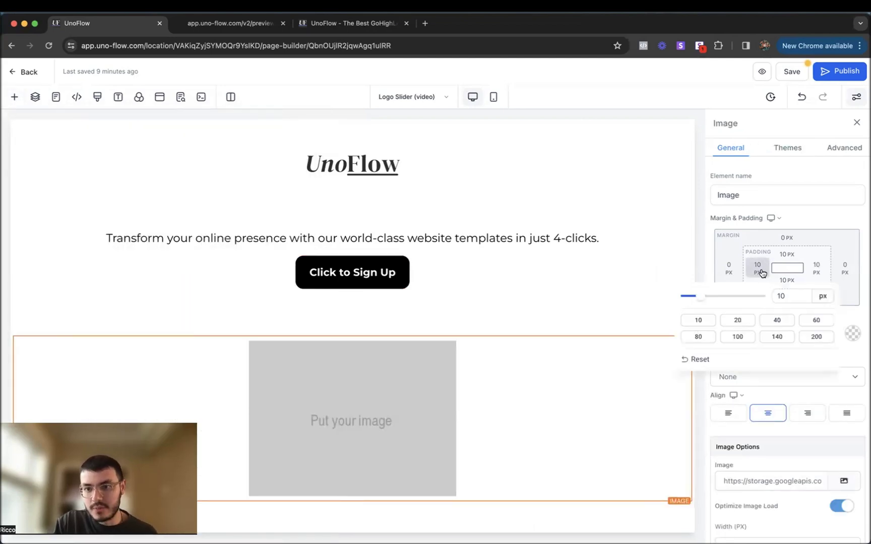
{"action": "left_click", "coordinate": [796, 291]}
{"action": "double_click", "coordinate": [796, 291]}
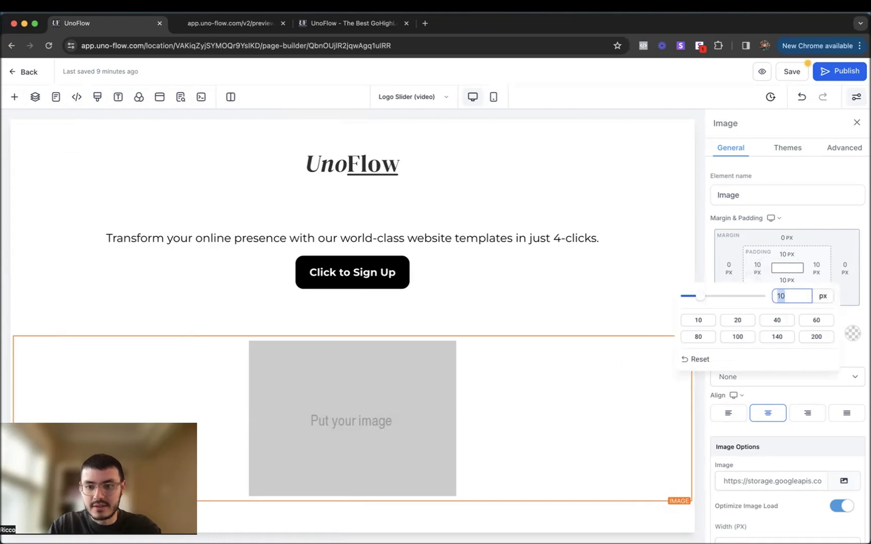
{"action": "type", "text": "0"}
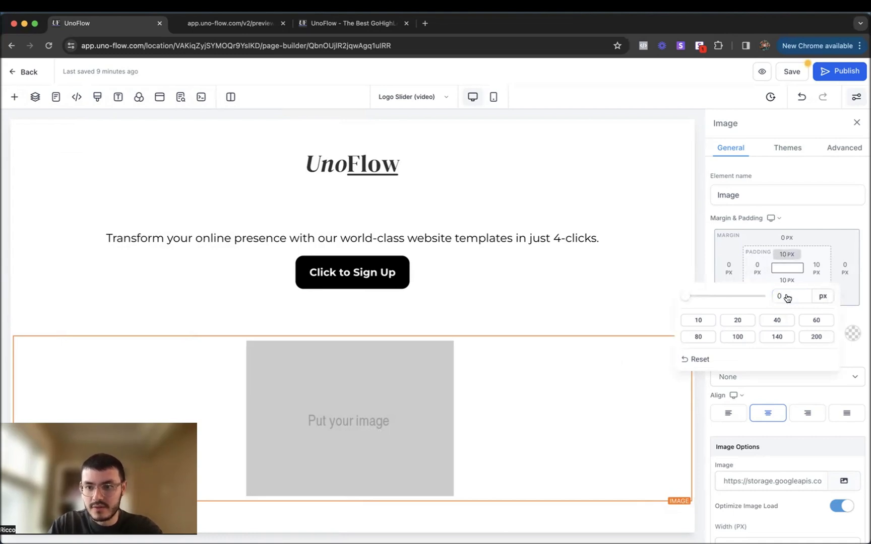
{"action": "left_click", "coordinate": [787, 254]}
{"action": "left_click", "coordinate": [699, 341]}
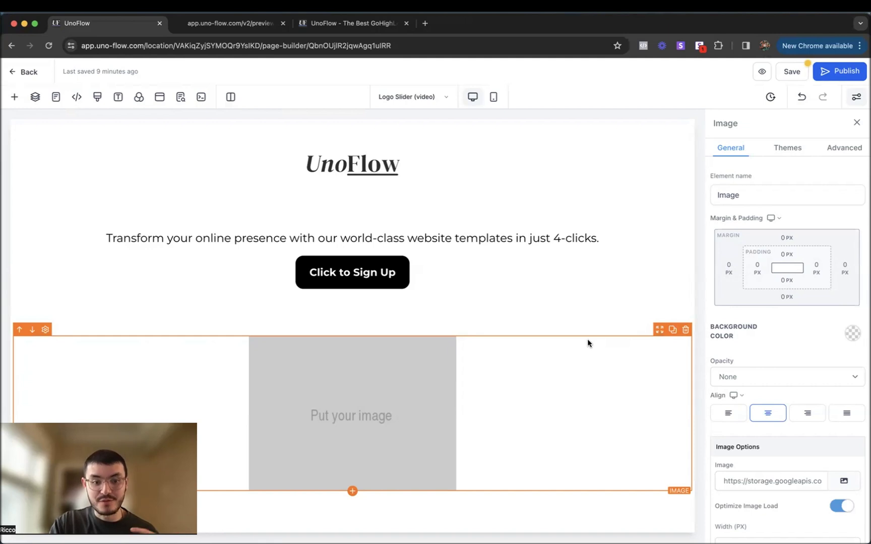
Duplicate the image into six placeholders and select the column holding them.
{"action": "left_click", "coordinate": [672, 330]}
{"action": "scroll", "coordinate": [571, 354], "scroll_direction": "down", "scroll_amount": 5}
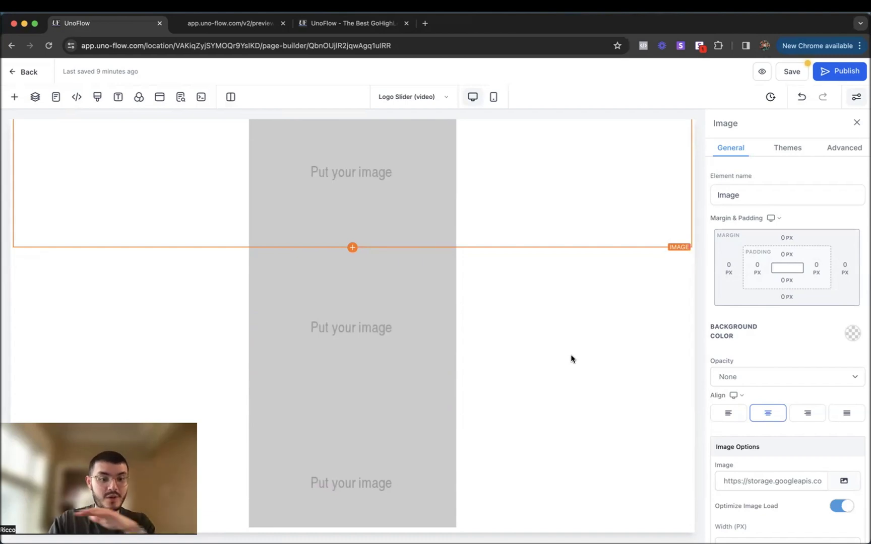
{"action": "scroll", "coordinate": [571, 359], "scroll_direction": "up", "scroll_amount": 4}
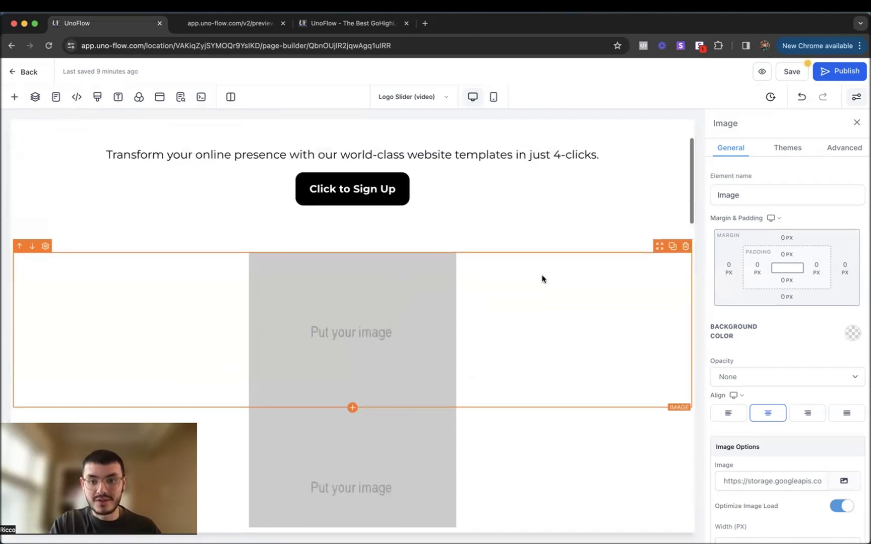
{"action": "left_click", "coordinate": [535, 246]}
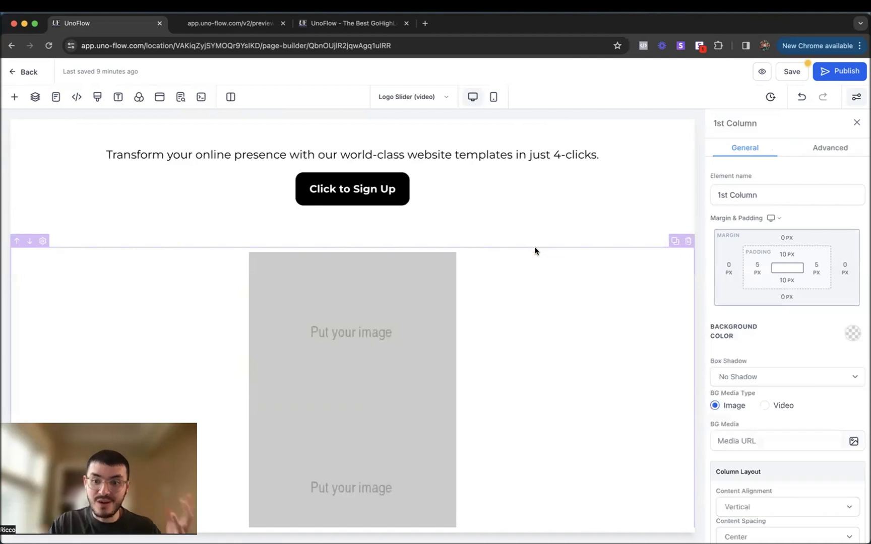
Set the column's content alignment to Horizontal, put candle photo 1.png in the first slot, and save.
{"action": "left_click", "coordinate": [746, 504]}
{"action": "left_click", "coordinate": [746, 519]}
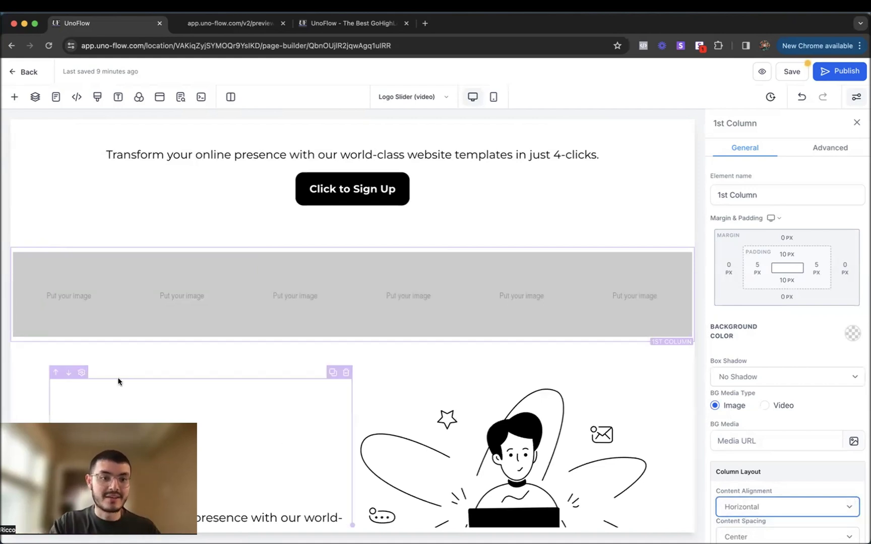
{"action": "left_click", "coordinate": [84, 304]}
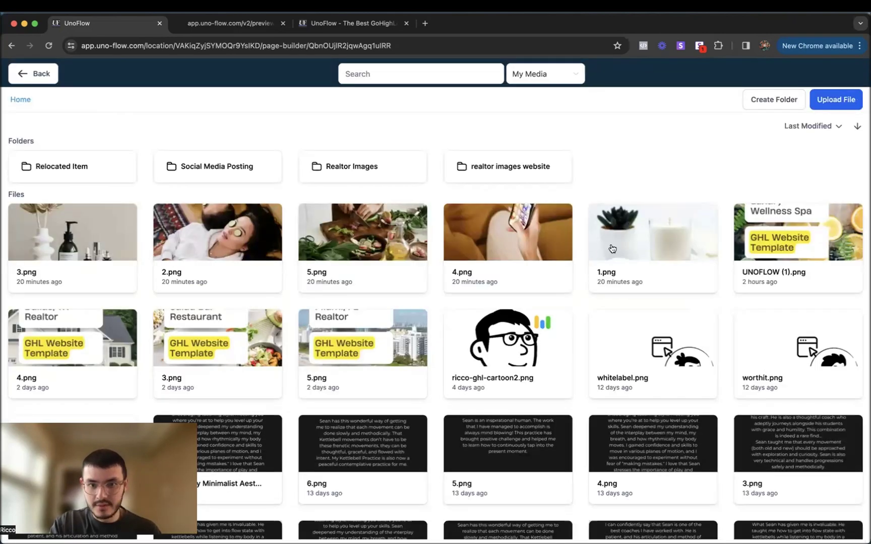
{"action": "left_click", "coordinate": [652, 241]}
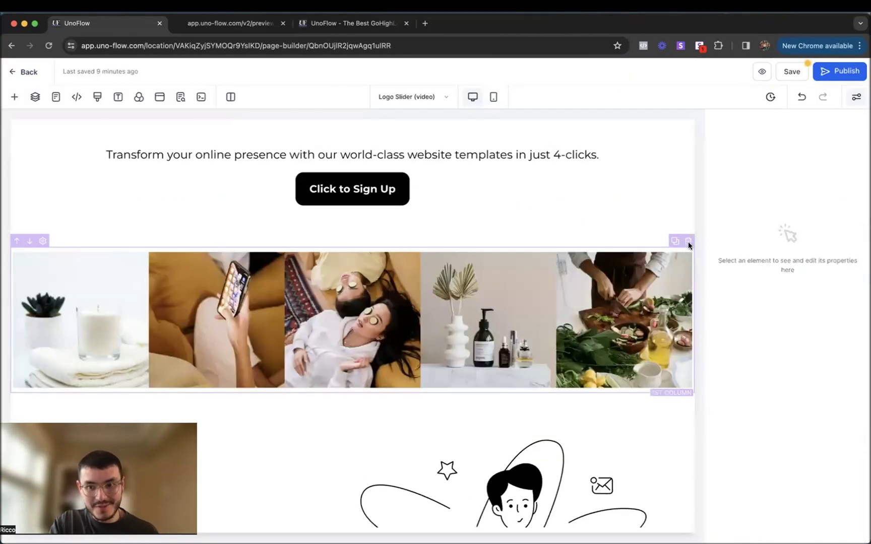
{"action": "left_click", "coordinate": [762, 72]}
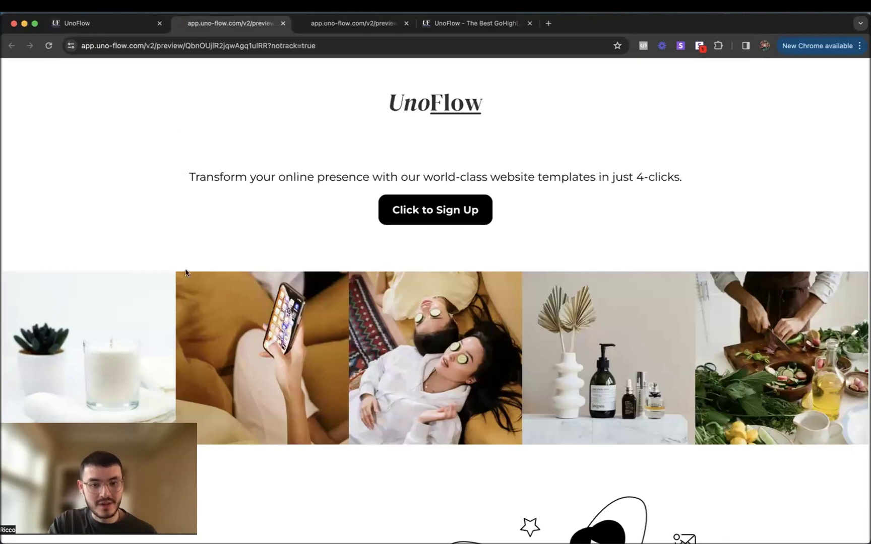
Scroll through the preview to inspect the new edge-to-edge row of photos.
{"action": "scroll", "coordinate": [295, 370], "scroll_direction": "down", "scroll_amount": 2}
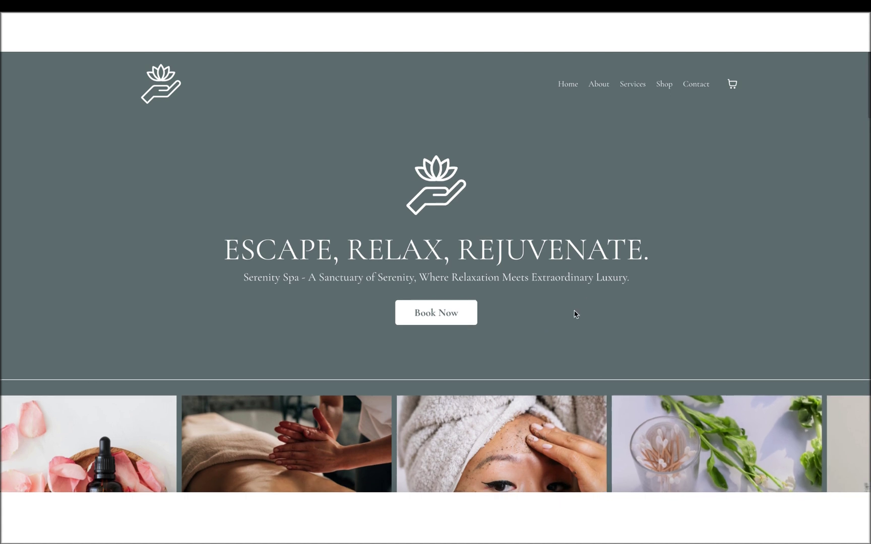
{"action": "scroll", "coordinate": [572, 319], "scroll_direction": "down", "scroll_amount": 3}
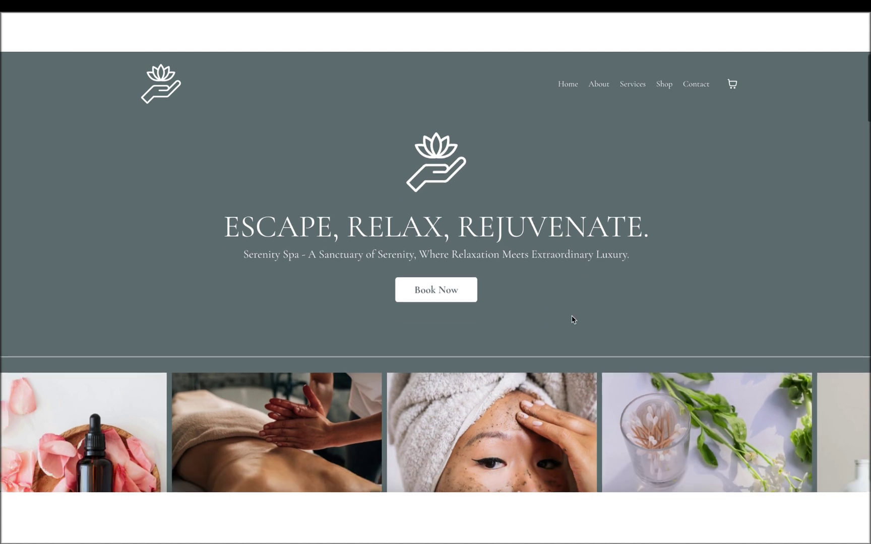
{"action": "scroll", "coordinate": [571, 319], "scroll_direction": "up", "scroll_amount": 2}
{"action": "scroll", "coordinate": [571, 319], "scroll_direction": "down", "scroll_amount": 3}
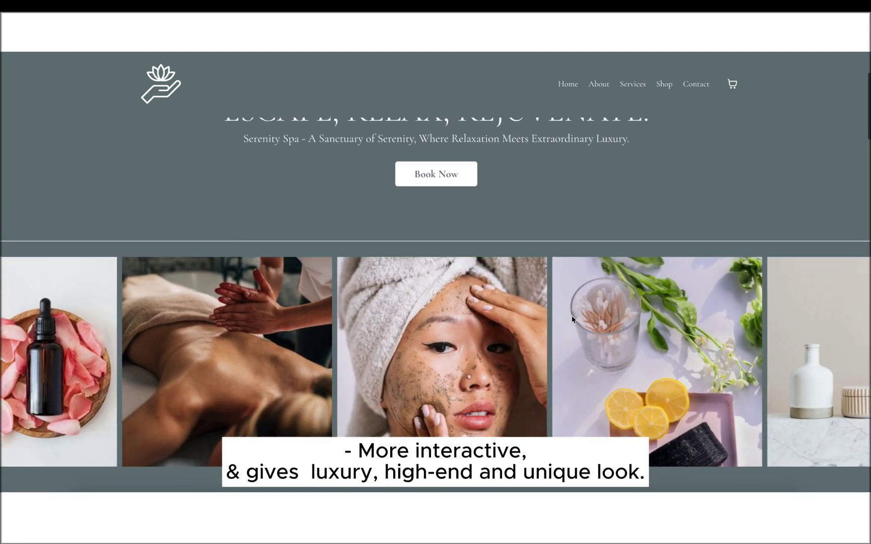
{"action": "scroll", "coordinate": [572, 319], "scroll_direction": "up", "scroll_amount": 1}
{"action": "scroll", "coordinate": [571, 315], "scroll_direction": "up", "scroll_amount": 2}
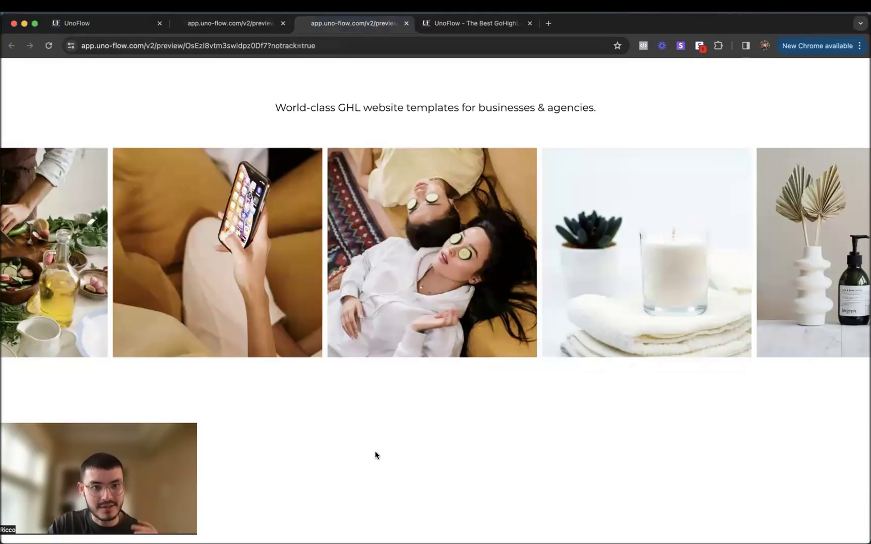
{"action": "scroll", "coordinate": [376, 455], "scroll_direction": "up", "scroll_amount": 2}
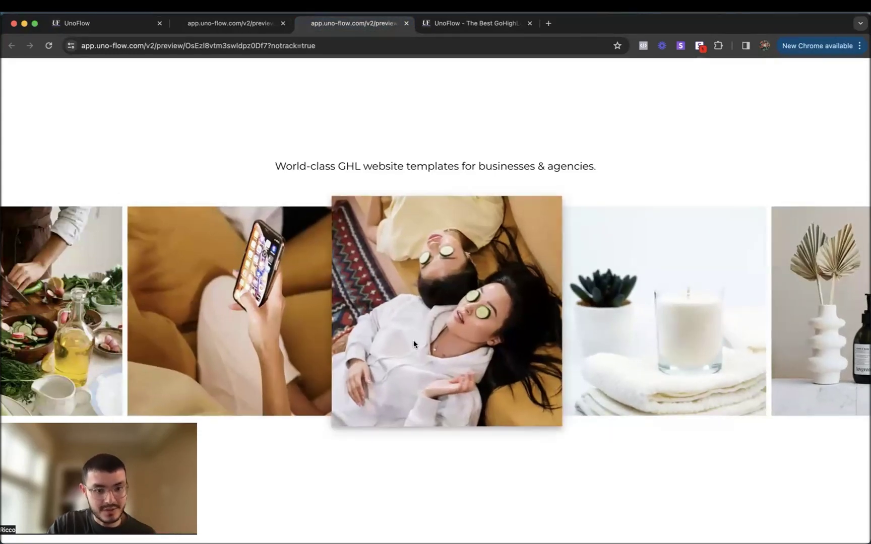
Copy the candle image's selector #image-9GCLoIVQsh and paste it into the page's Custom CSS.
{"action": "left_click", "coordinate": [99, 23]}
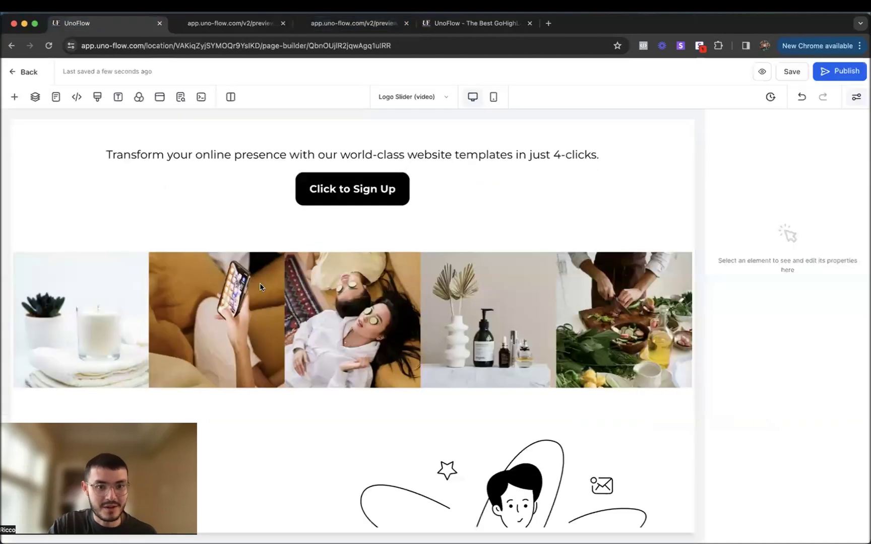
{"action": "left_click", "coordinate": [101, 289]}
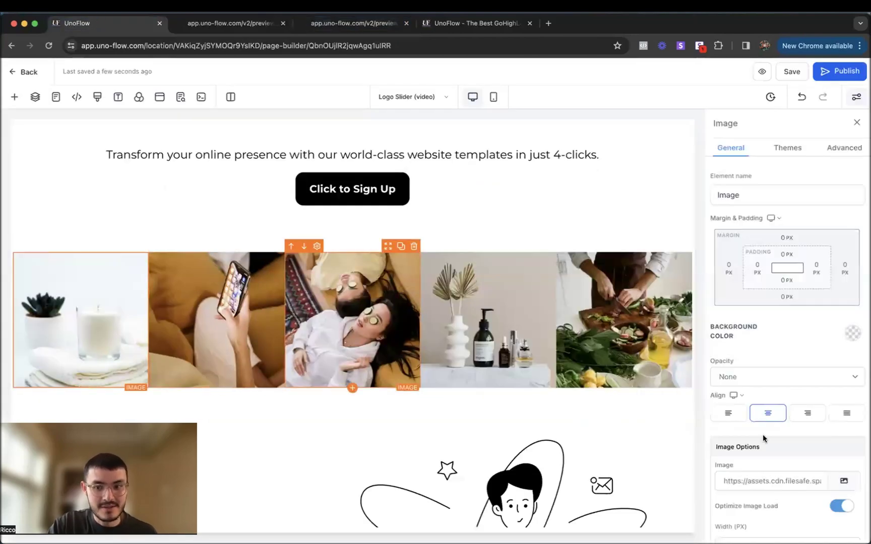
{"action": "left_click", "coordinate": [843, 147]}
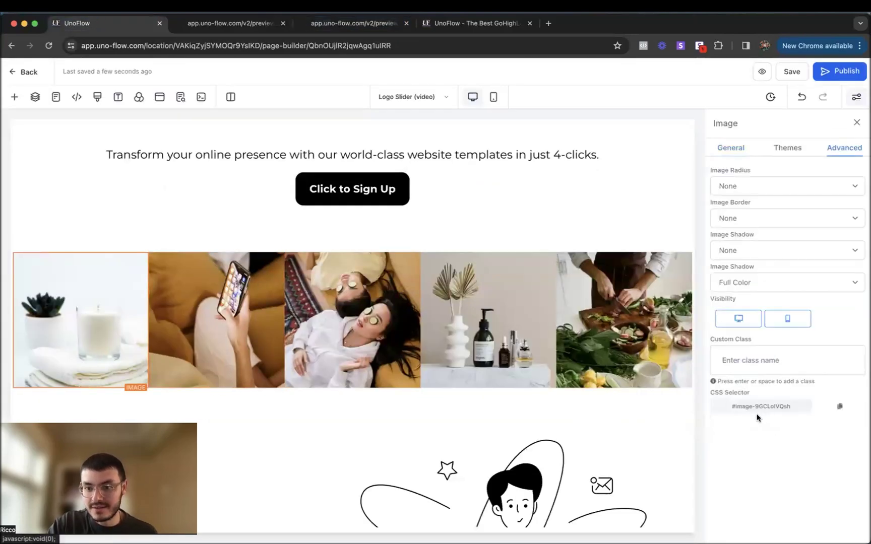
{"action": "left_click", "coordinate": [839, 406]}
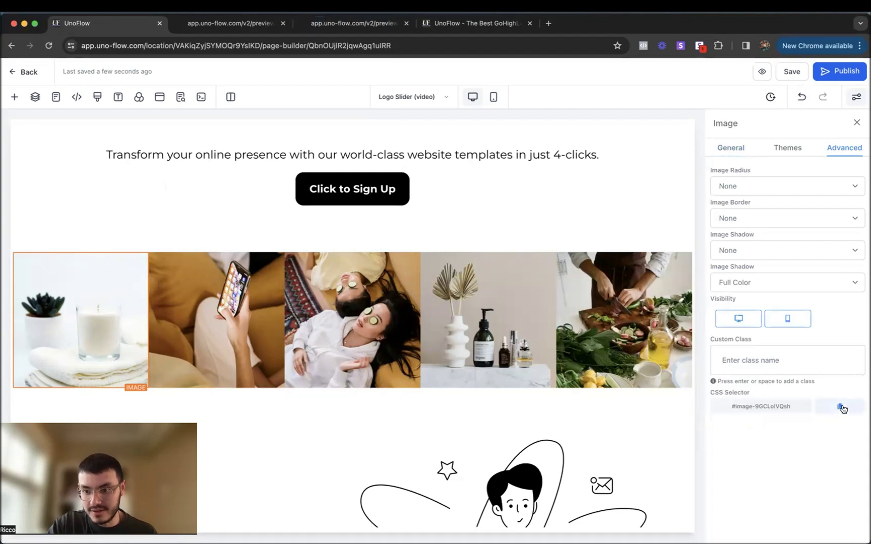
{"action": "left_click", "coordinate": [97, 97]}
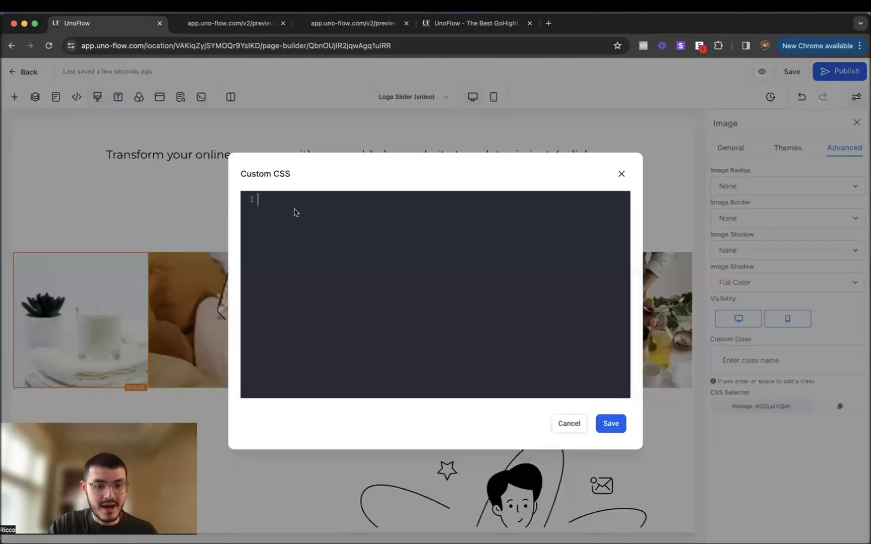
{"action": "key", "text": "super+v"}
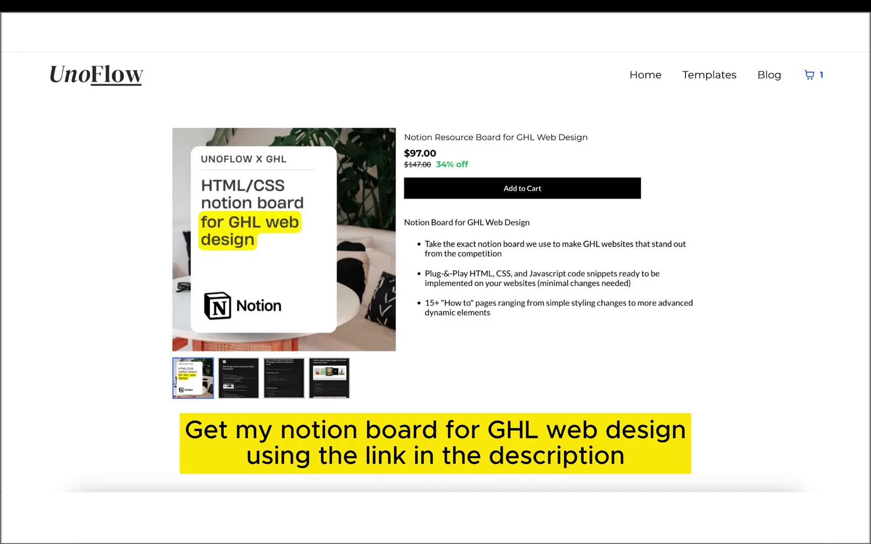
Open the Notion guide 'How to add a section/elements that move sideways on scroll' and select its hover CSS.
{"action": "left_click", "coordinate": [256, 381]}
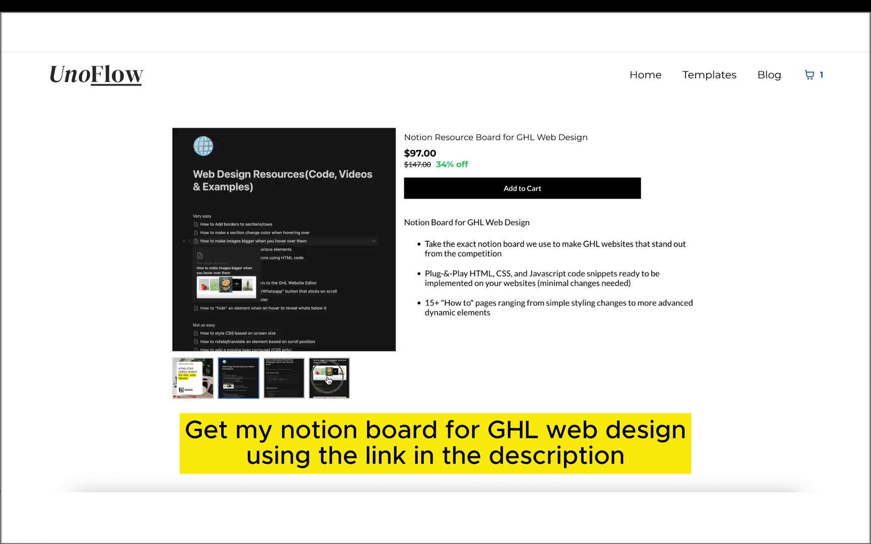
{"action": "left_click", "coordinate": [328, 381]}
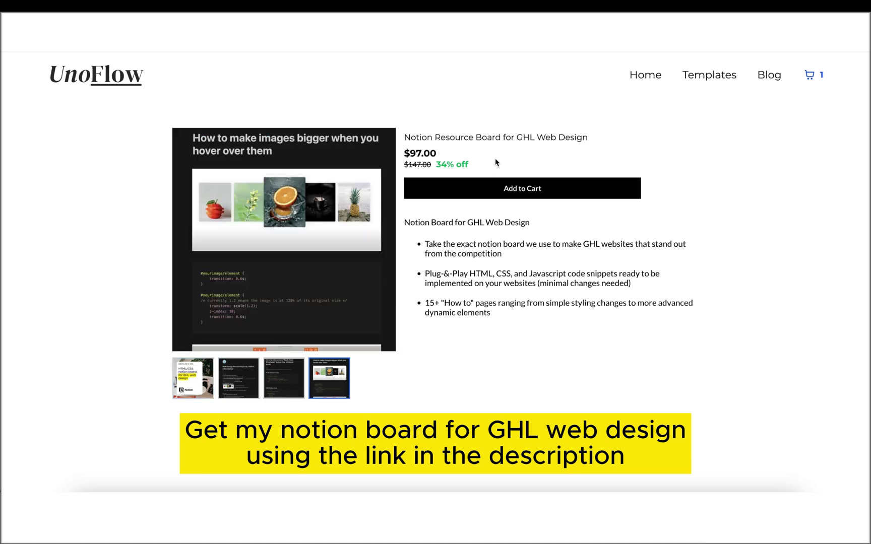
{"action": "left_click", "coordinate": [495, 188]}
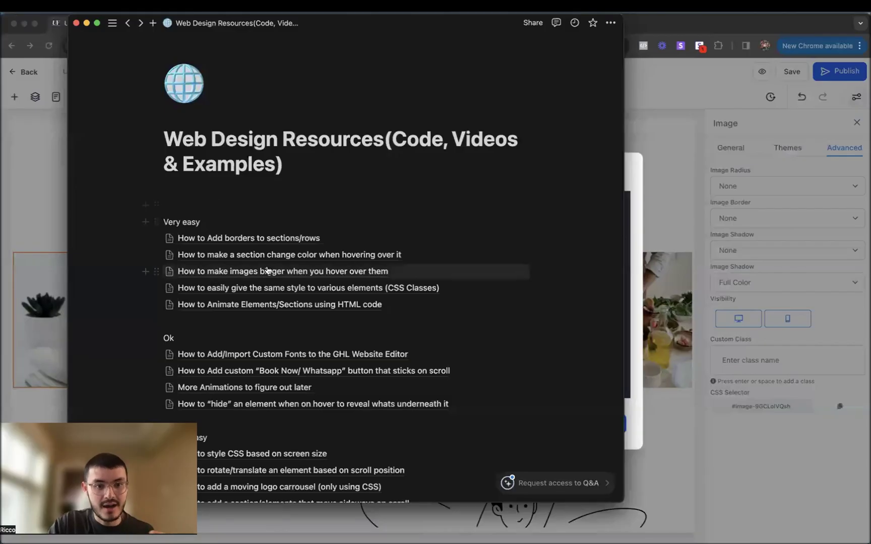
{"action": "scroll", "coordinate": [268, 271], "scroll_direction": "down", "scroll_amount": 3}
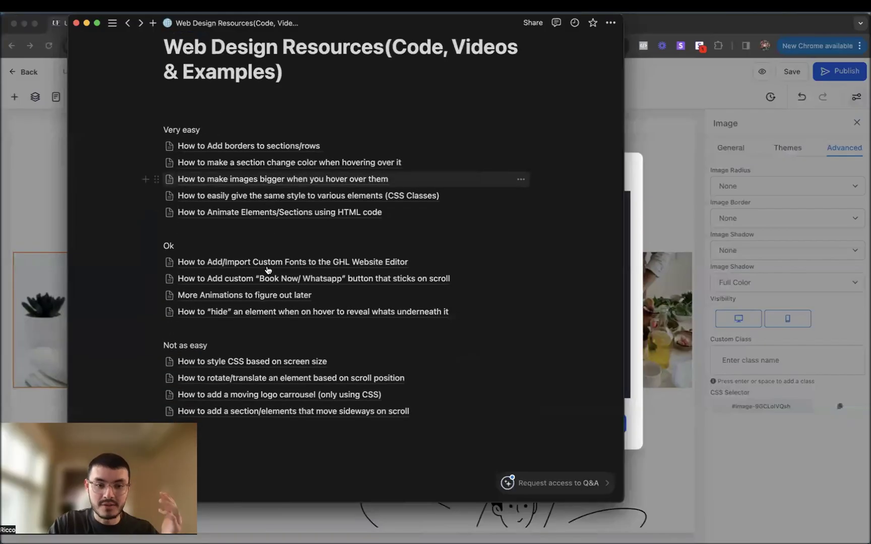
{"action": "scroll", "coordinate": [268, 271], "scroll_direction": "down", "scroll_amount": 2}
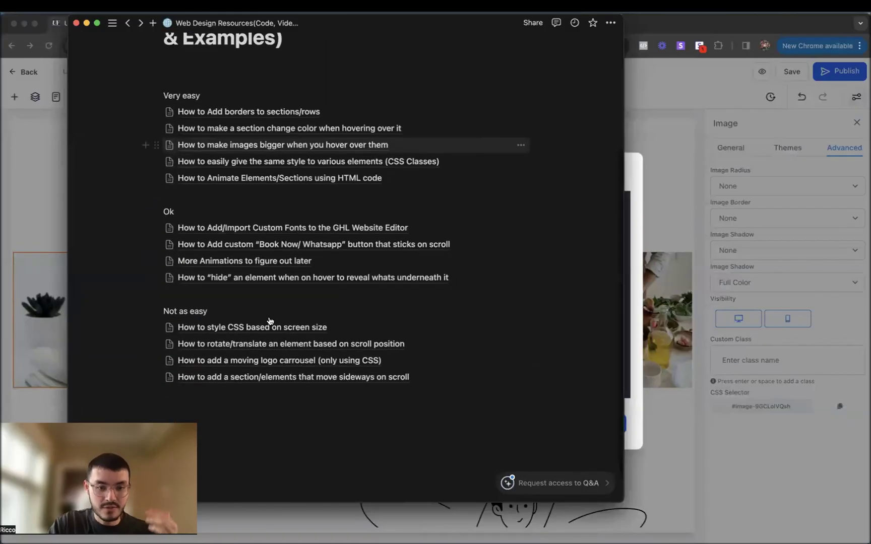
{"action": "left_click", "coordinate": [229, 376]}
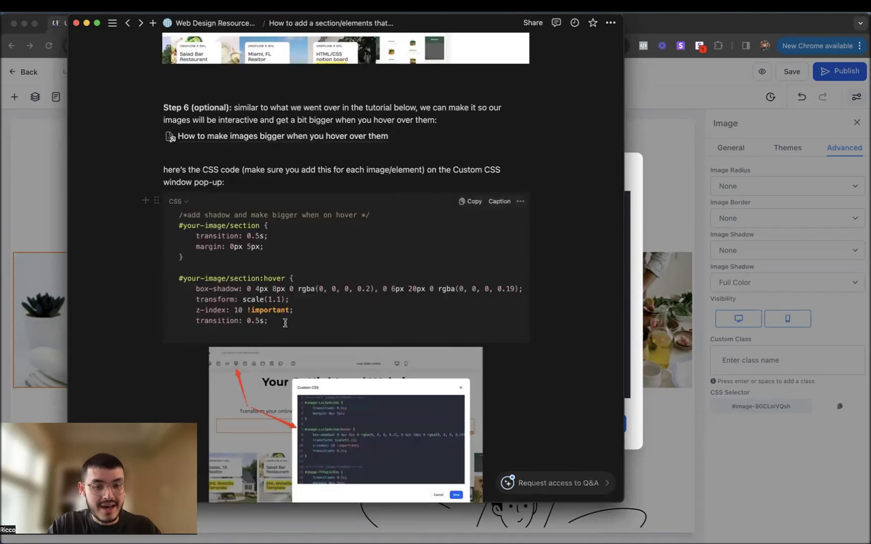
{"action": "left_click_drag", "start_coordinate": [285, 322], "coordinate": [174, 214]}
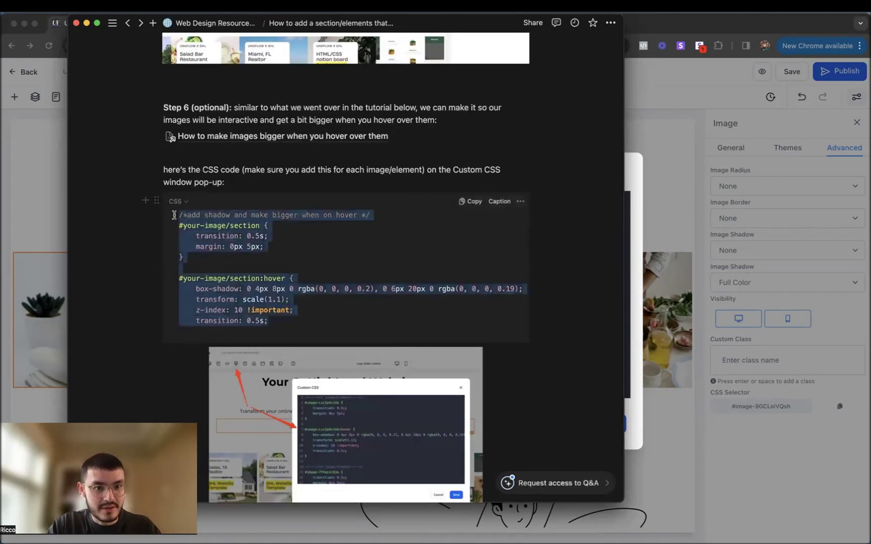
Paste the hover snippet and replace both placeholder selectors with #image-9GCLoIVQsh.
{"action": "key", "text": "super+Tab"}
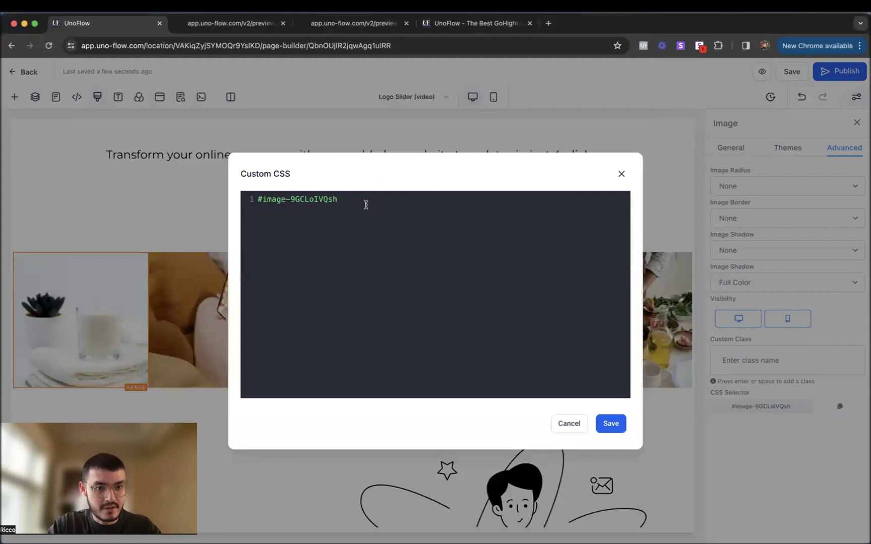
{"action": "left_click", "coordinate": [365, 205]}
{"action": "key", "text": "Return"}
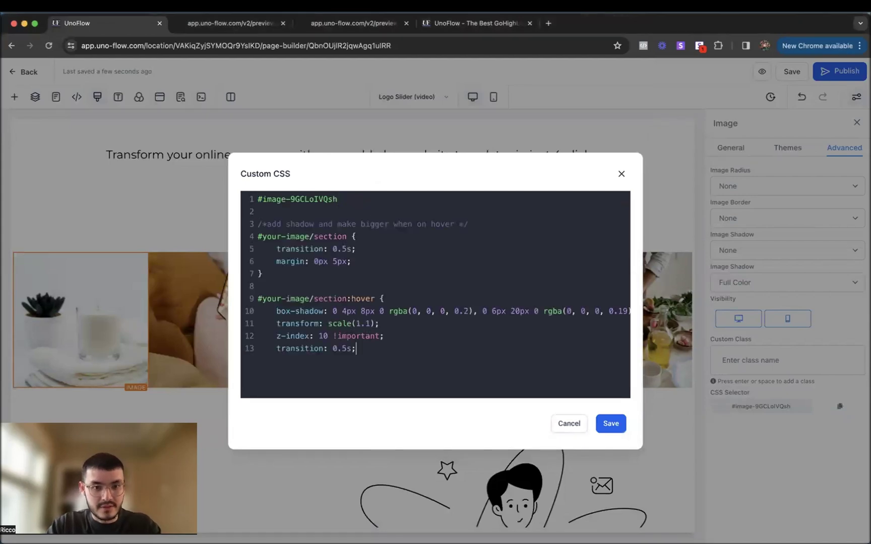
{"action": "key", "text": "Return"}
{"action": "type", "text": "}"}
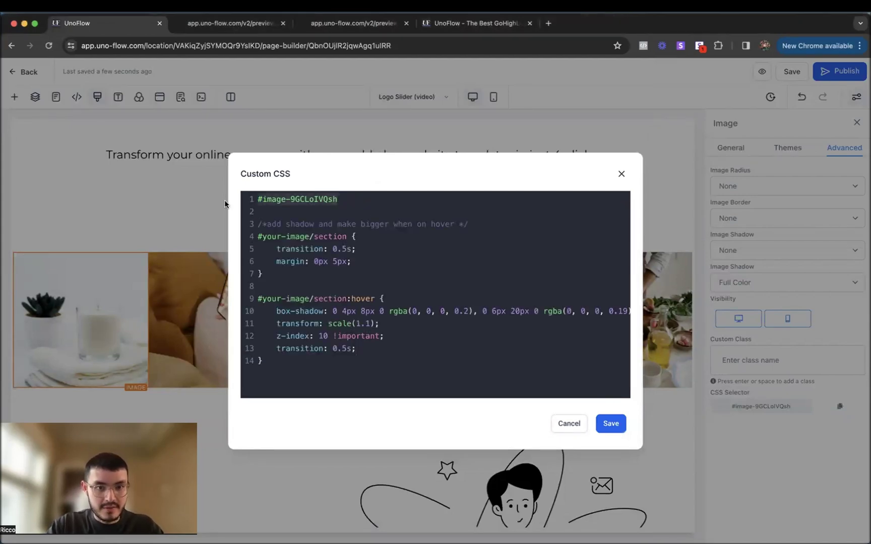
{"action": "left_click_drag", "start_coordinate": [347, 236], "coordinate": [262, 241]}
{"action": "key", "text": "ctrl+v"}
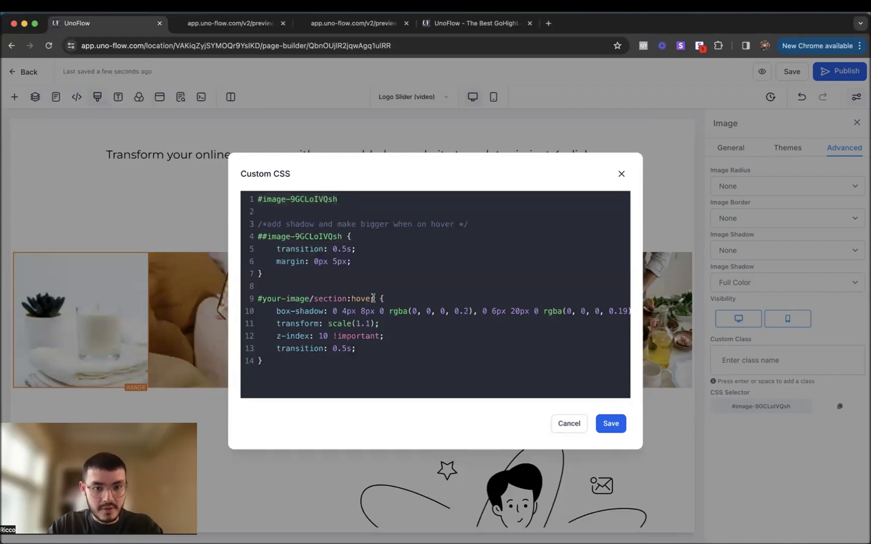
{"action": "left_click_drag", "start_coordinate": [374, 298], "coordinate": [258, 298]}
{"action": "key", "text": "ctrl+v"}
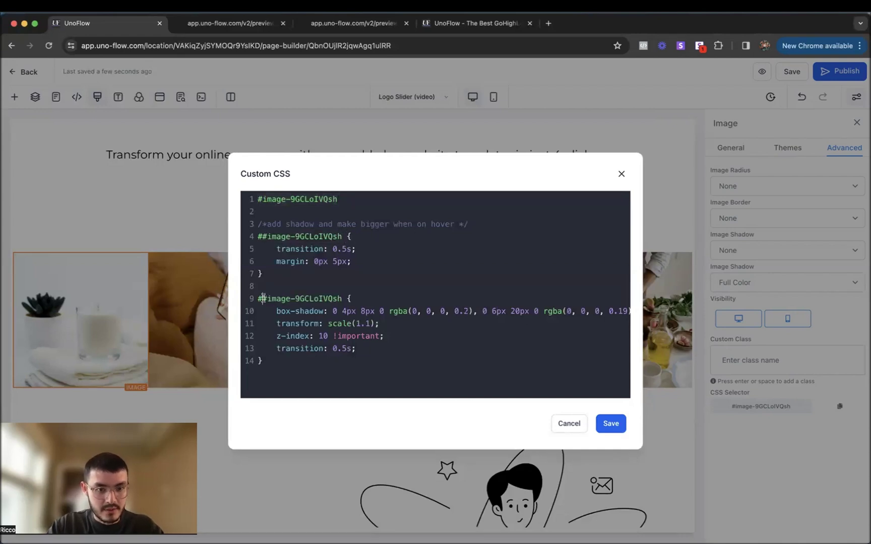
Remove the duplicate # and leftover top lines, add :hover, and save the CSS.
{"action": "left_click", "coordinate": [263, 237]}
{"action": "key", "text": "BackSpace"}
{"action": "left_click_drag", "start_coordinate": [336, 204], "coordinate": [258, 201]}
{"action": "key", "text": "BackSpace"}
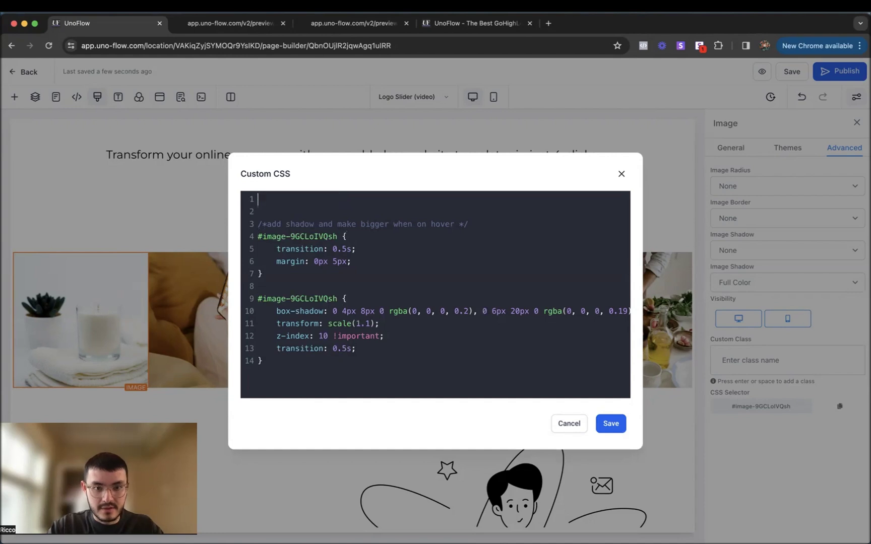
{"action": "key", "text": "BackSpace"}
{"action": "key", "text": "Delete"}
{"action": "type", "text": "hover"}
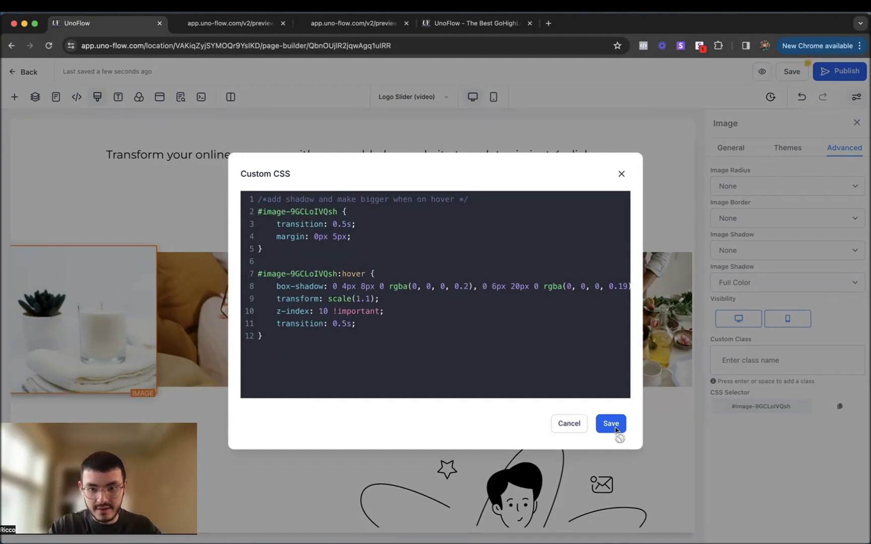
{"action": "left_click", "coordinate": [615, 428]}
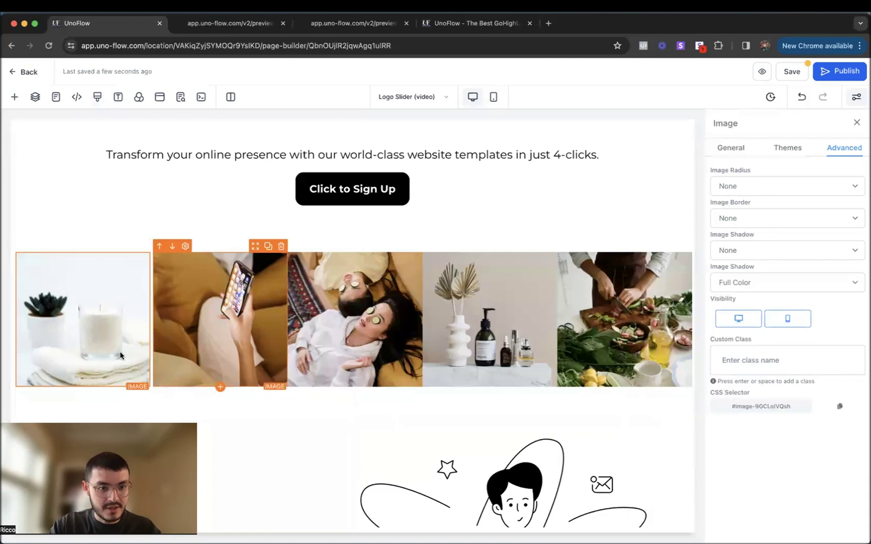
{"action": "mouse_move", "coordinate": [119, 344]}
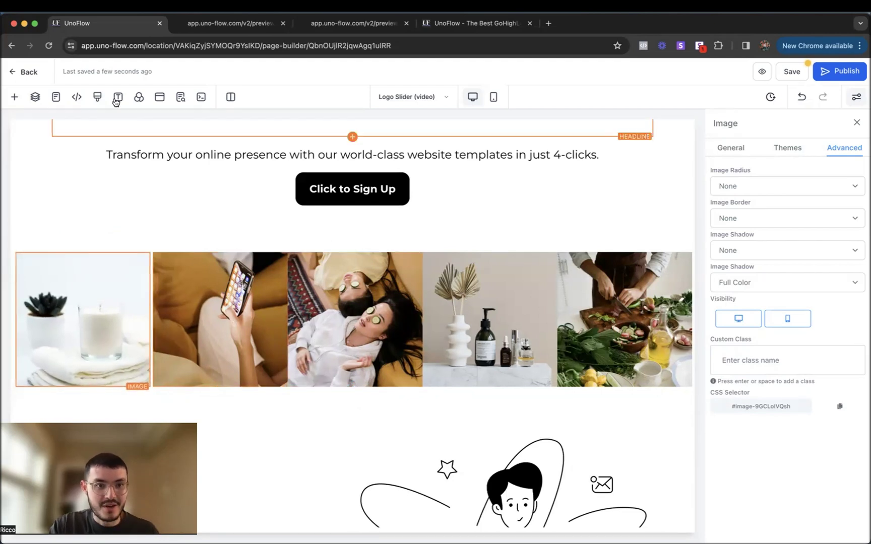
Paste three more copies of the hover CSS rules below the first and save.
{"action": "left_click", "coordinate": [97, 97]}
{"action": "left_click_drag", "start_coordinate": [262, 335], "coordinate": [242, 210]}
{"action": "left_click", "coordinate": [296, 336]}
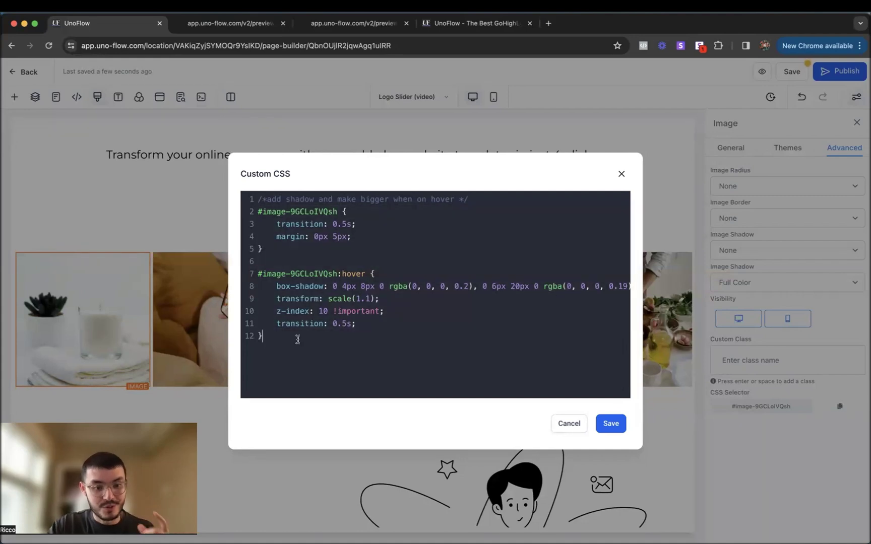
{"action": "key", "text": "Return"}
{"action": "key", "text": "Return"}
{"action": "key", "text": "ctrl+v"}
{"action": "key", "text": "Return"}
{"action": "key", "text": "Return"}
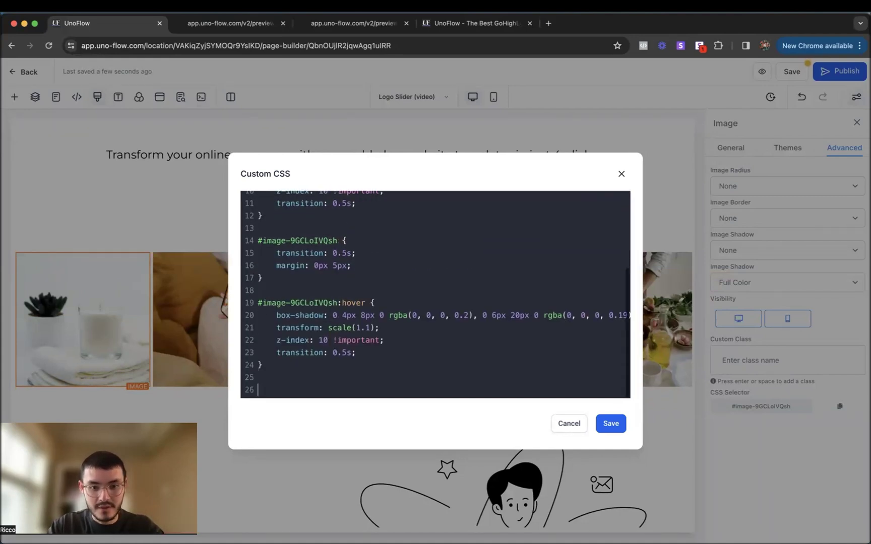
{"action": "key", "text": "ctrl+v"}
{"action": "key", "text": "Return"}
{"action": "key", "text": "Return"}
{"action": "key", "text": "ctrl+v"}
{"action": "left_click", "coordinate": [611, 423]}
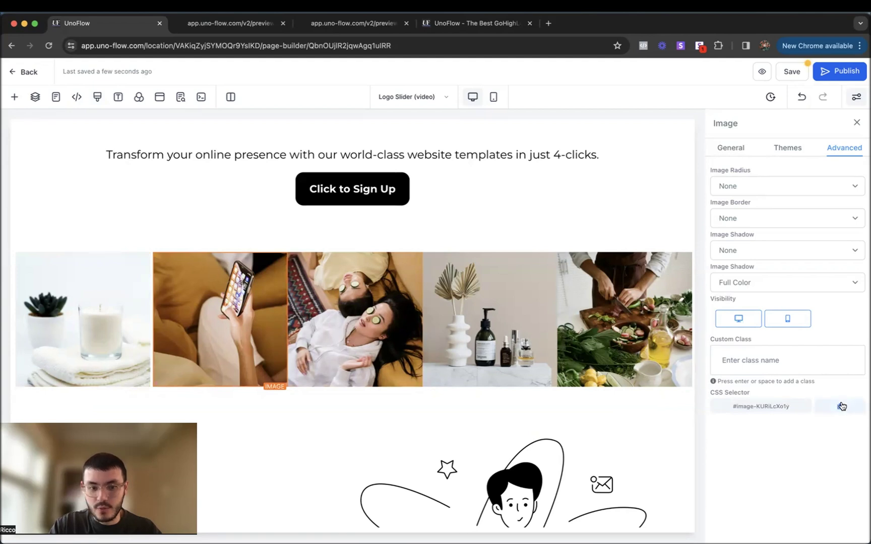
Point the image 3 block's selectors at #image-65wl9Mo7or and save the CSS.
{"action": "left_click", "coordinate": [368, 338]}
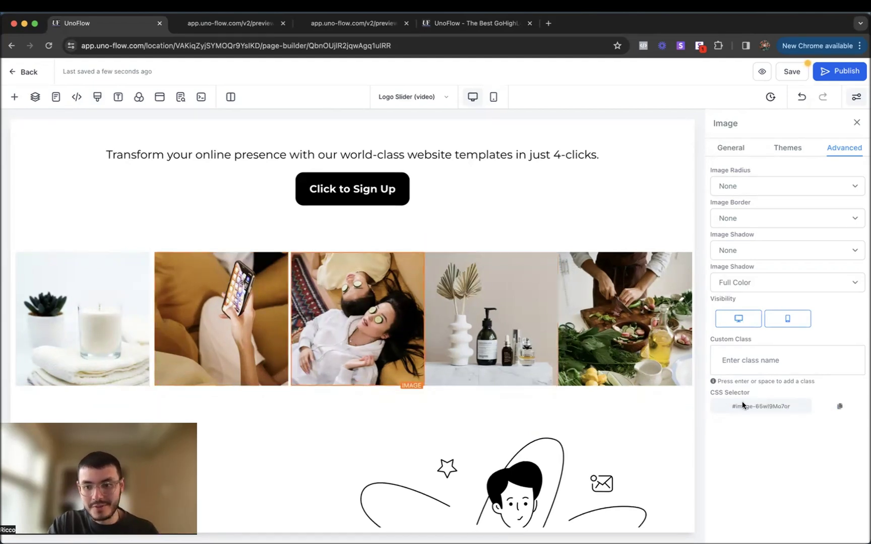
{"action": "left_click", "coordinate": [98, 99]}
{"action": "scroll", "coordinate": [385, 255], "scroll_direction": "down", "scroll_amount": 5}
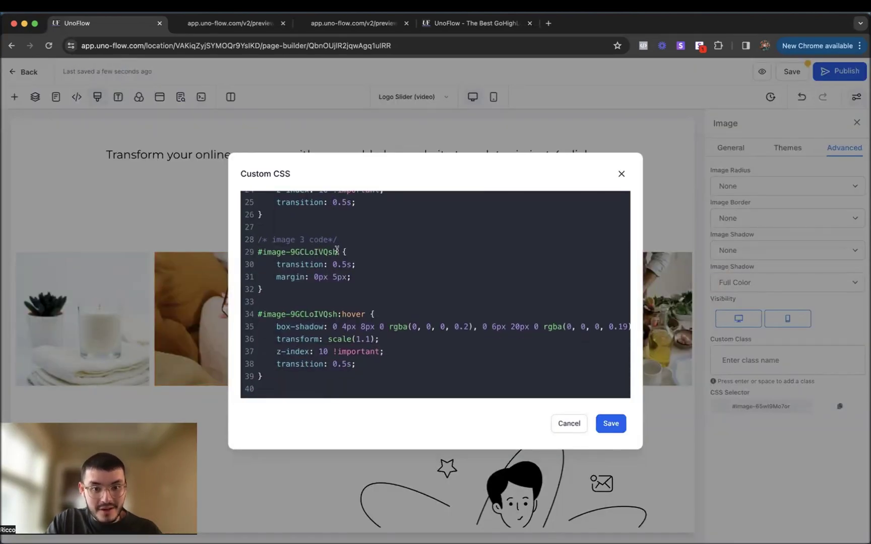
{"action": "left_click_drag", "start_coordinate": [337, 251], "coordinate": [255, 253]}
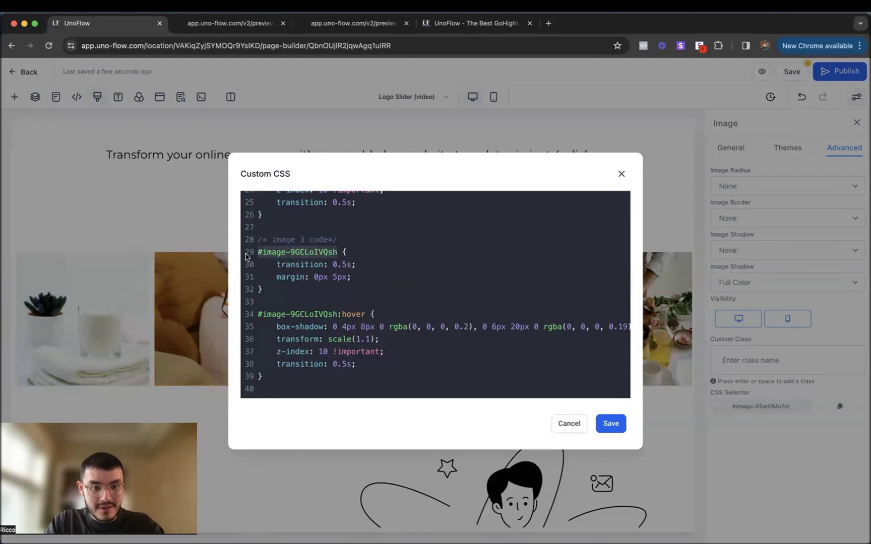
{"action": "type", "text": "#image-65wl9Mo7or"}
{"action": "left_click_drag", "start_coordinate": [338, 316], "coordinate": [240, 317]}
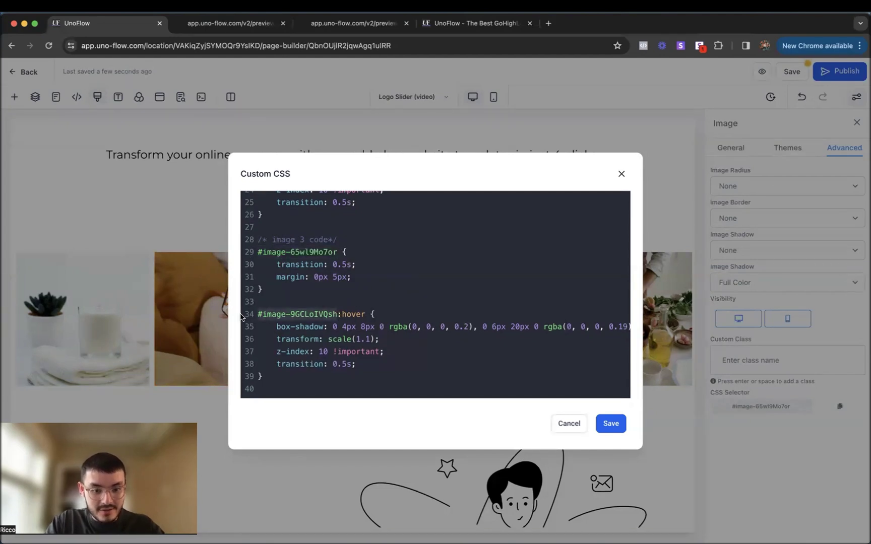
{"action": "type", "text": "#image-65wl9Mo7or"}
{"action": "left_click", "coordinate": [610, 423]}
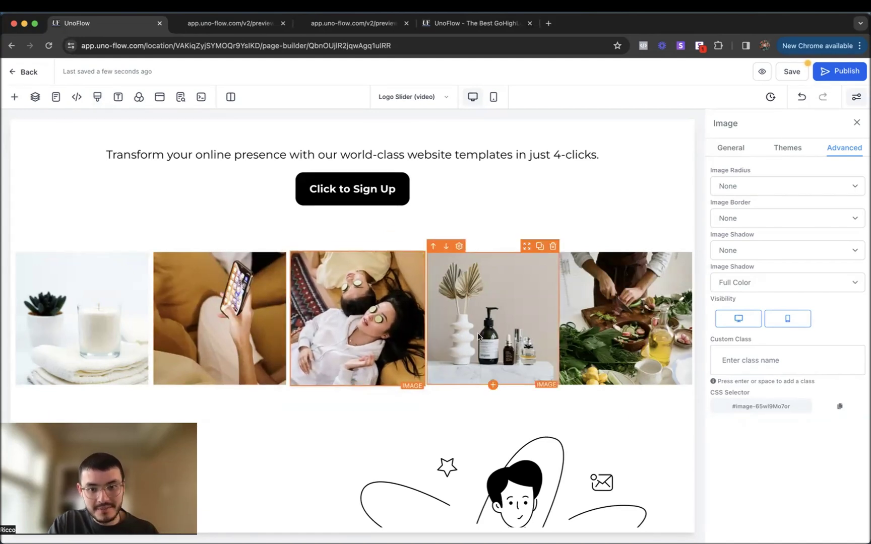
Select the fifth image, save the page, and test the image hover effects in preview.
{"action": "left_click", "coordinate": [614, 373]}
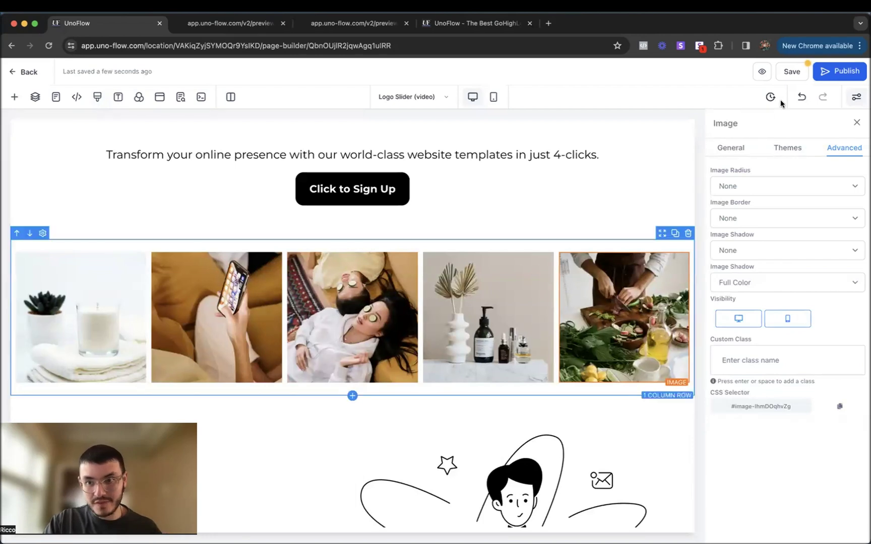
{"action": "left_click", "coordinate": [764, 74]}
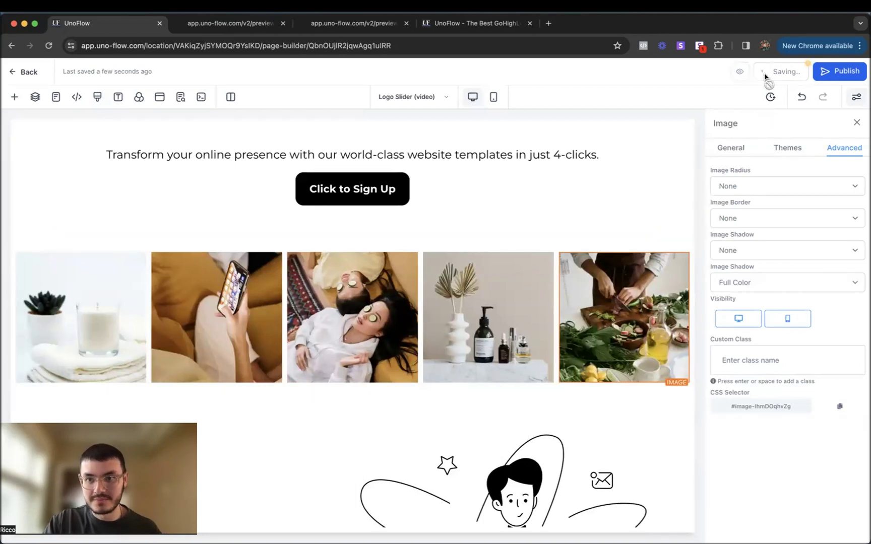
{"action": "left_click", "coordinate": [747, 71]}
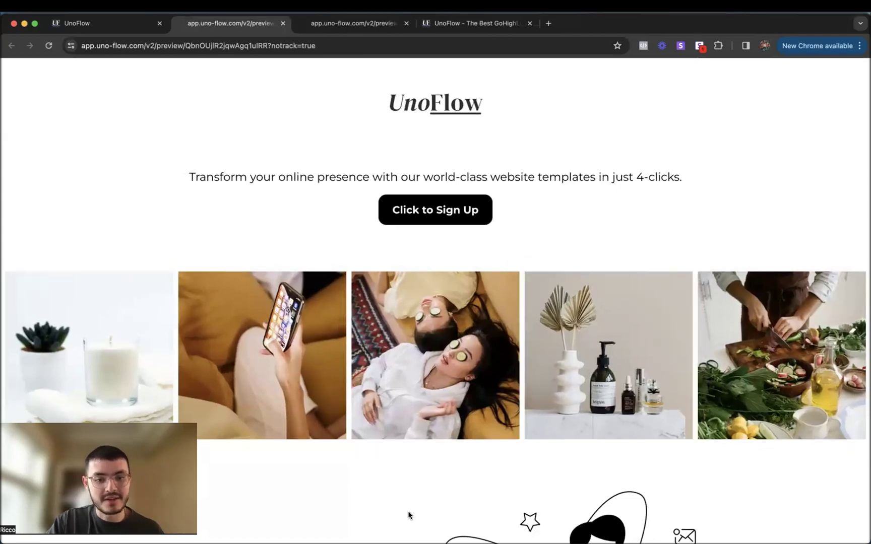
{"action": "scroll", "coordinate": [408, 514], "scroll_direction": "down", "scroll_amount": 2}
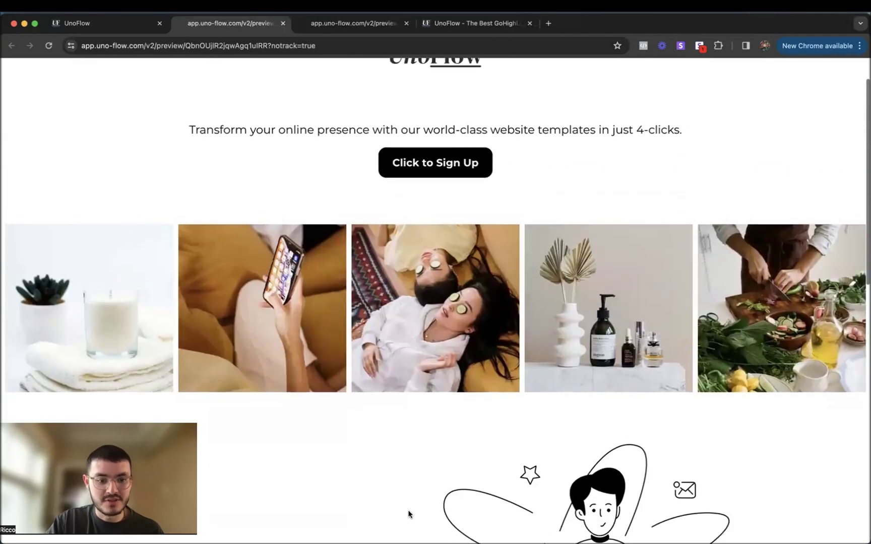
{"action": "key", "text": "super+1"}
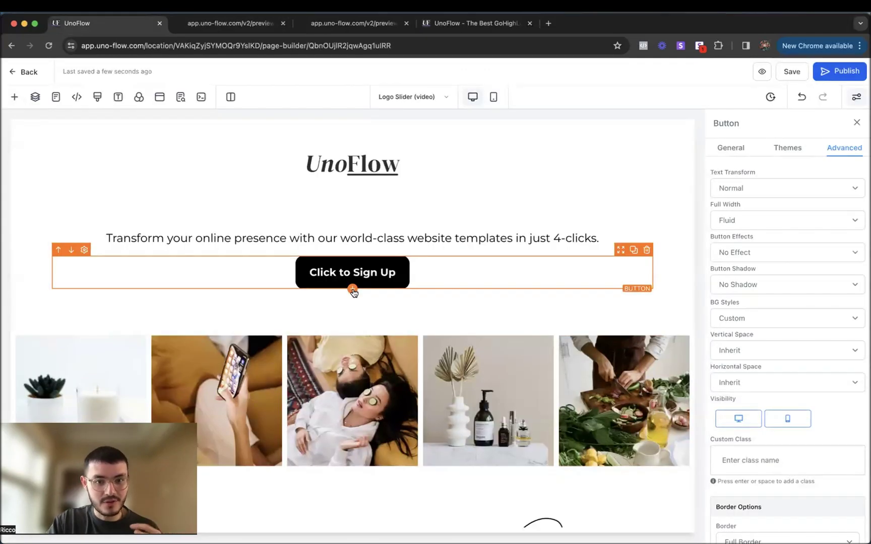
Add a Code element below the sign-up button and open its code editor.
{"action": "left_click", "coordinate": [338, 124]}
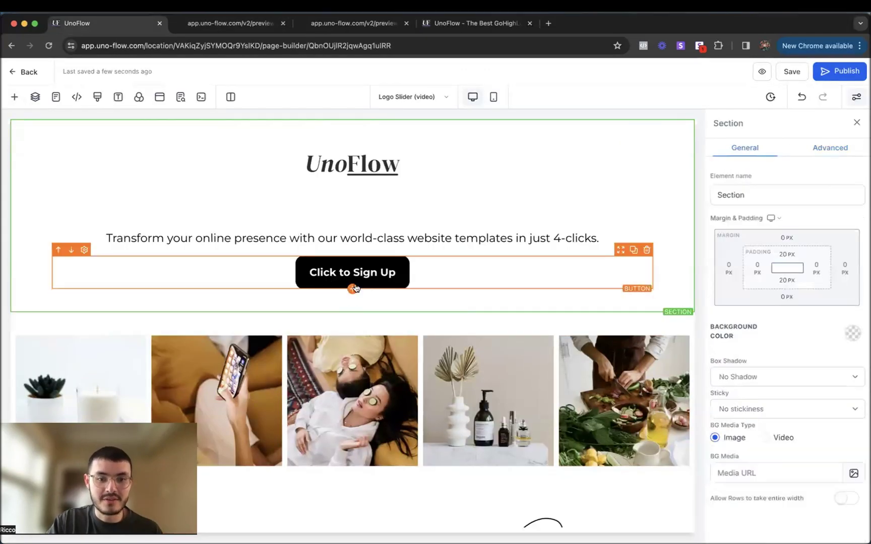
{"action": "left_click", "coordinate": [353, 289]}
{"action": "double_click", "coordinate": [197, 154]}
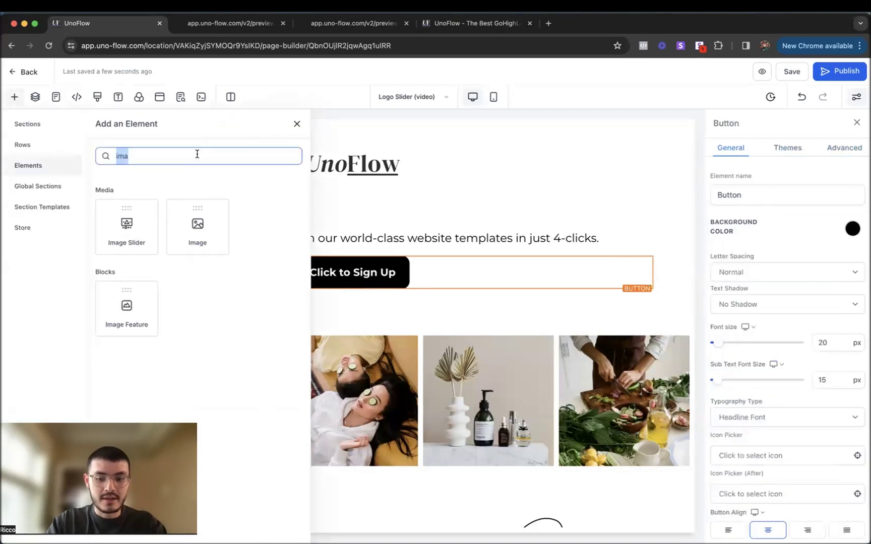
{"action": "type", "text": "code"}
{"action": "left_click", "coordinate": [132, 231]}
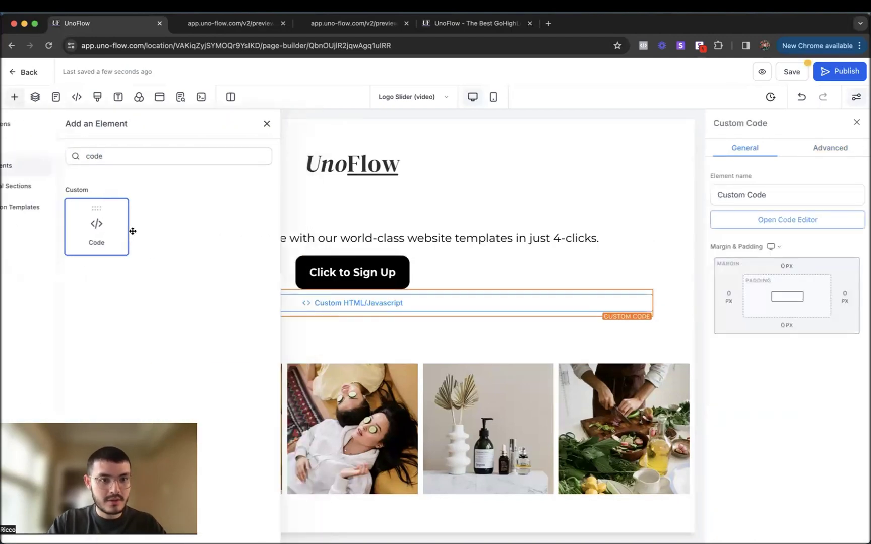
{"action": "left_click", "coordinate": [769, 219]}
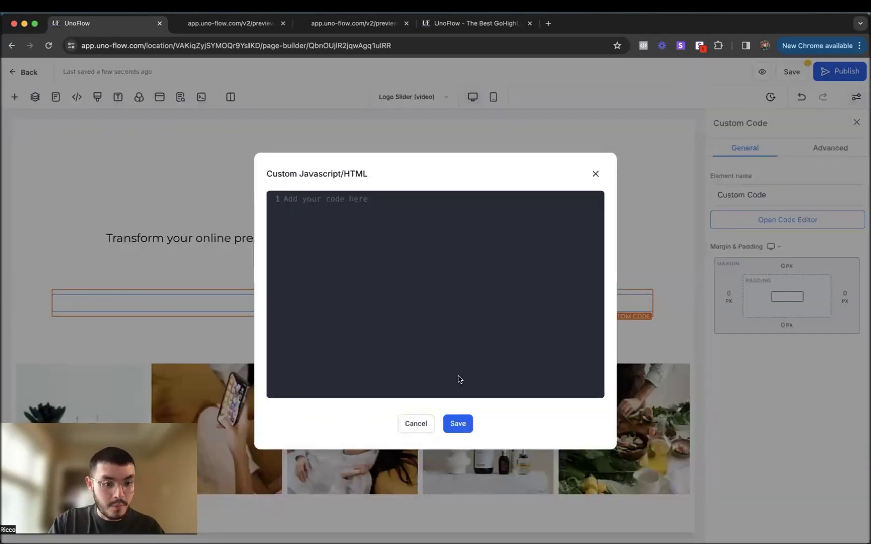
Paste the scroll-tracking script from the Notion notes into the code element and save.
{"action": "key", "text": "ctrl+super+f"}
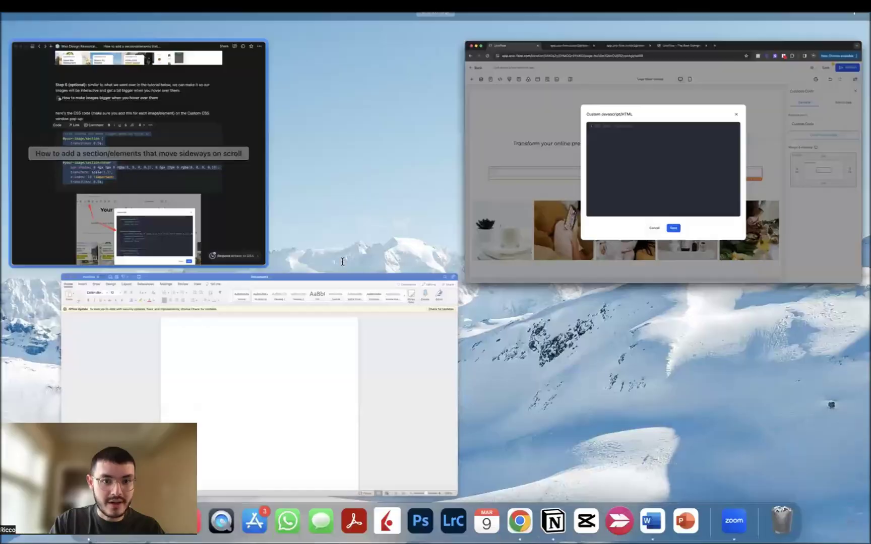
{"action": "left_click", "coordinate": [131, 146]}
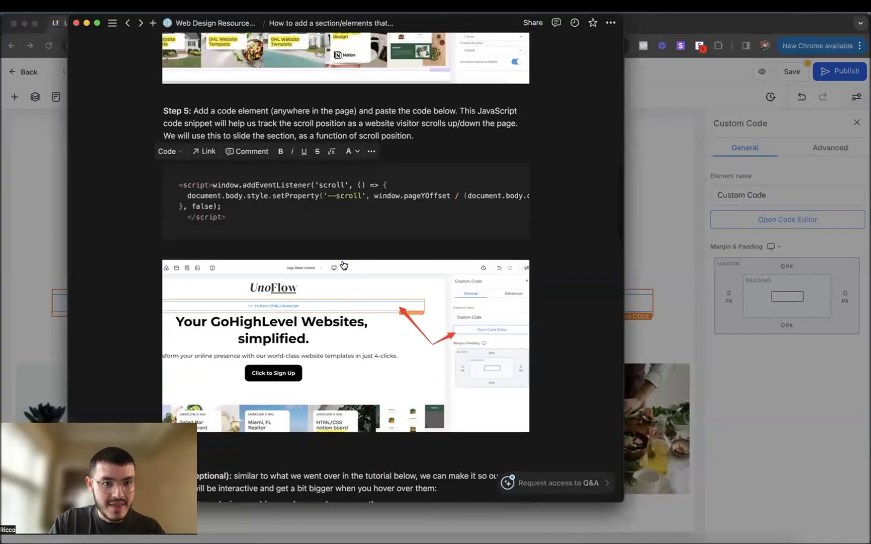
{"action": "scroll", "coordinate": [227, 315], "scroll_direction": "up", "scroll_amount": 3}
{"action": "left_click_drag", "start_coordinate": [228, 314], "coordinate": [175, 285]}
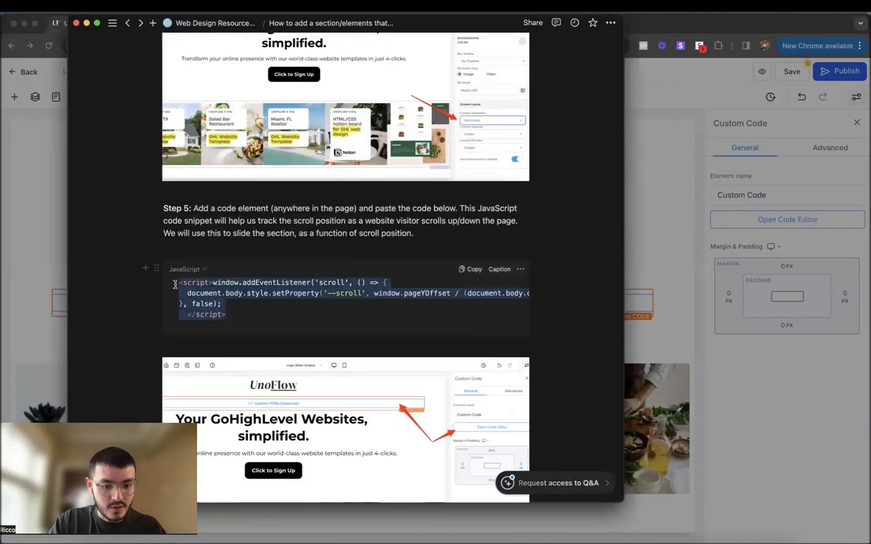
{"action": "left_click", "coordinate": [649, 267]}
{"action": "left_click", "coordinate": [397, 234]}
{"action": "type", "text": "<script>window.addEventListener('scroll', () => {   document.body.style.setProperty('--scroll', window.pageYOffset / (document.body.offsetHeight - window.innerHeight)); }, false);   </script>"}
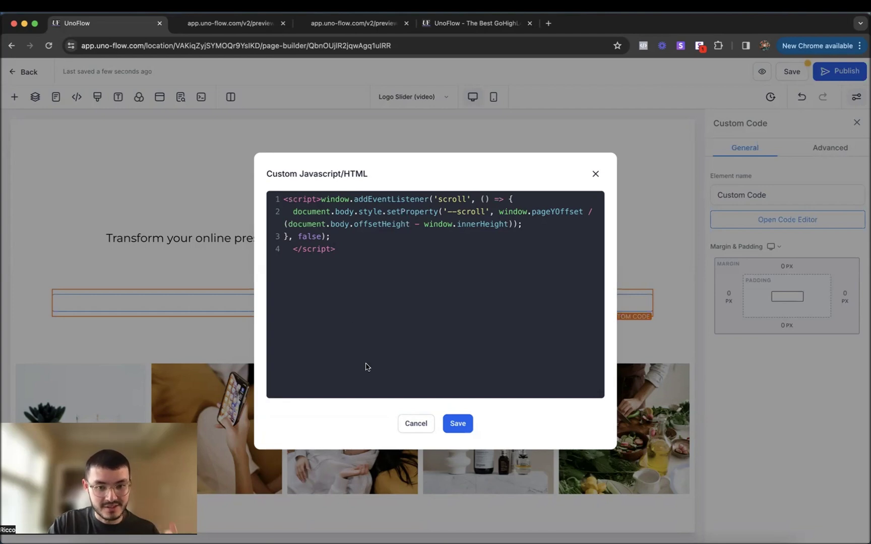
{"action": "left_click", "coordinate": [464, 427]}
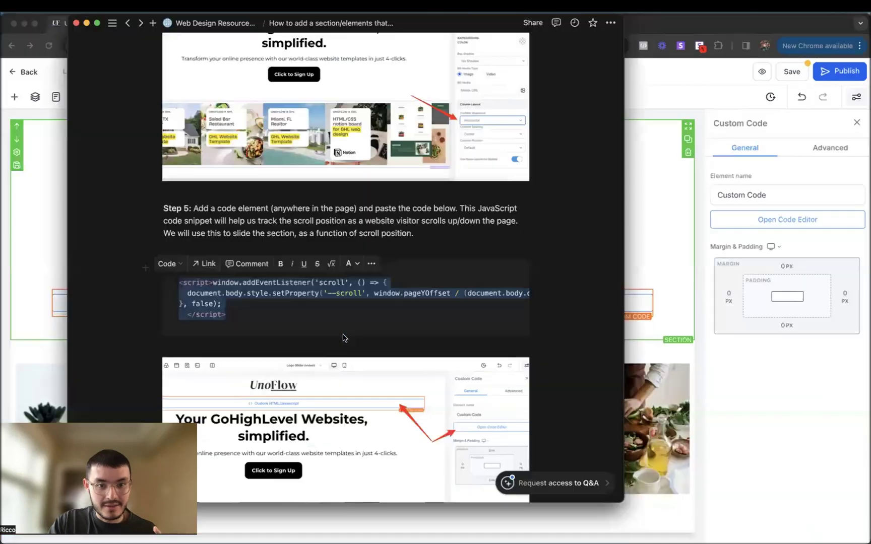
Locate the section and #your-column placeholder selectors in the page's custom CSS, closing it unchanged.
{"action": "scroll", "coordinate": [473, 268], "scroll_direction": "down", "scroll_amount": 20}
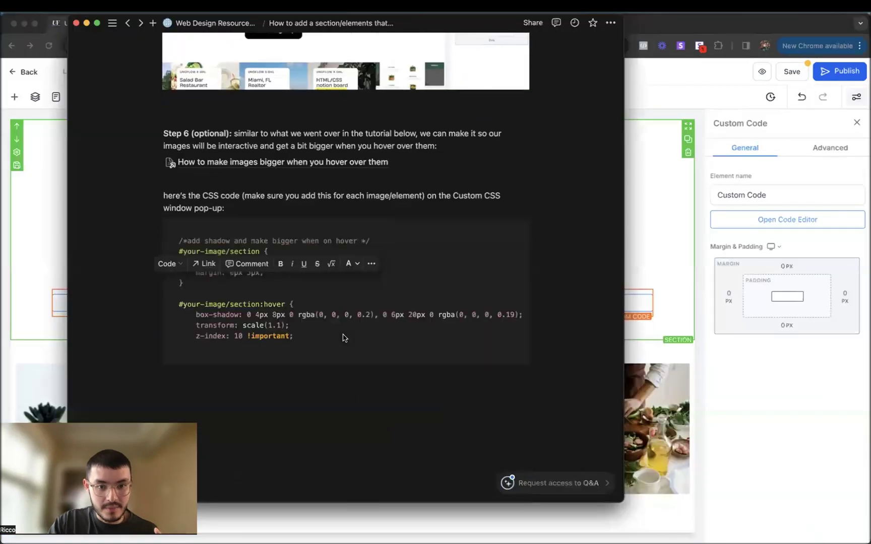
{"action": "left_click_drag", "start_coordinate": [253, 376], "coordinate": [295, 361]}
{"action": "key", "text": "super+Tab"}
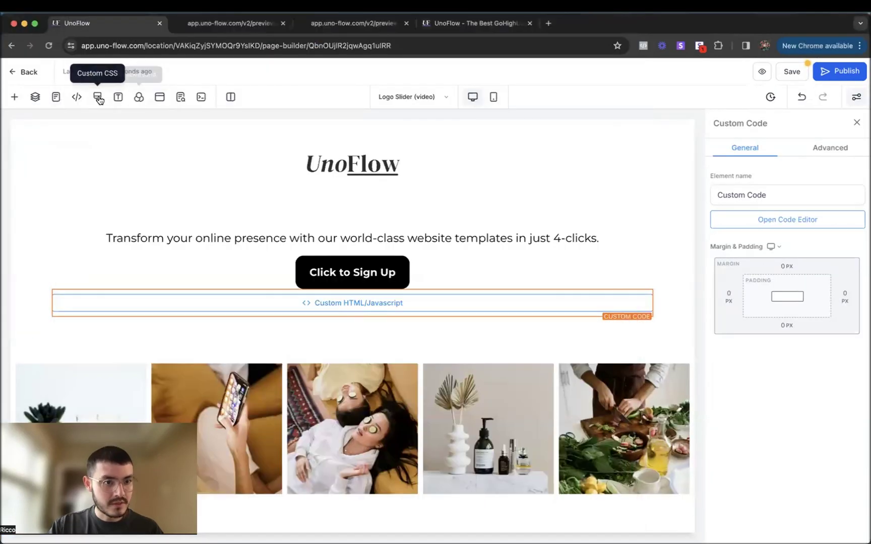
{"action": "left_click", "coordinate": [97, 97]}
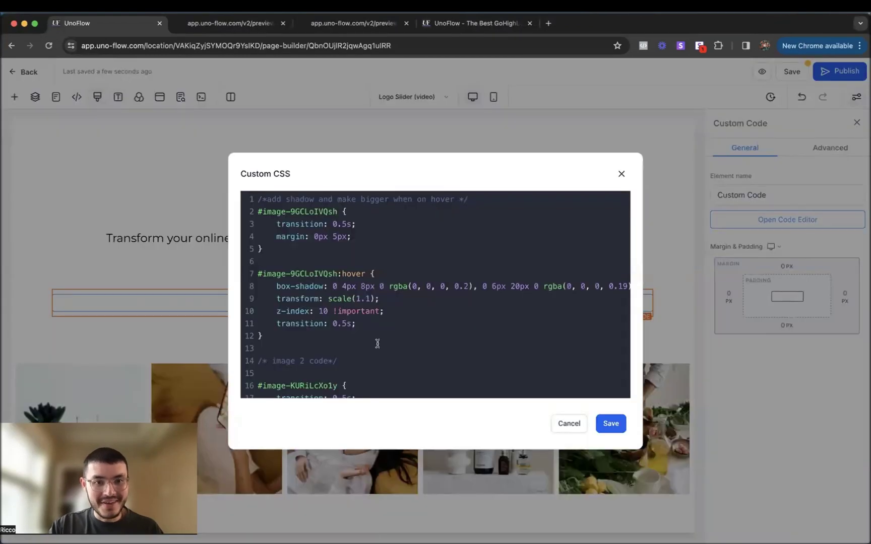
{"action": "scroll", "coordinate": [377, 344], "scroll_direction": "down", "scroll_amount": 15}
{"action": "scroll", "coordinate": [289, 390], "scroll_direction": "down", "scroll_amount": 10}
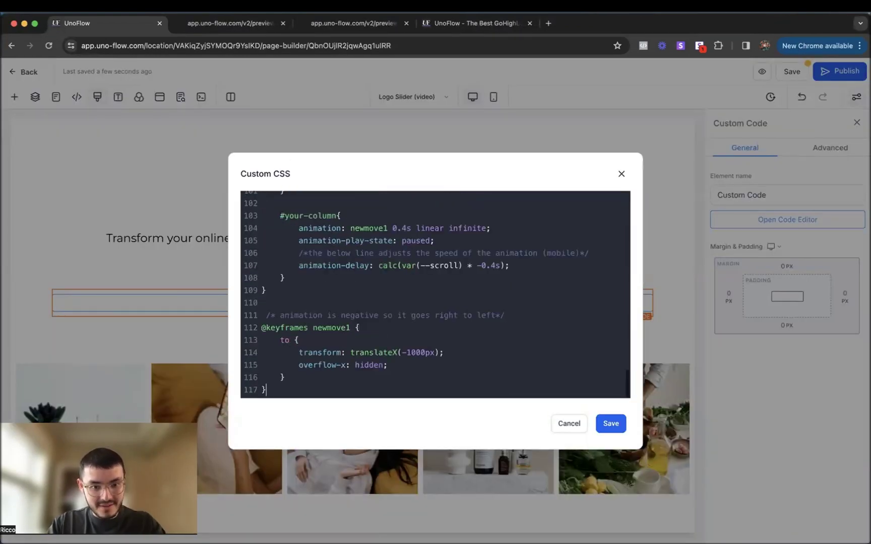
{"action": "scroll", "coordinate": [318, 300], "scroll_direction": "up", "scroll_amount": 2}
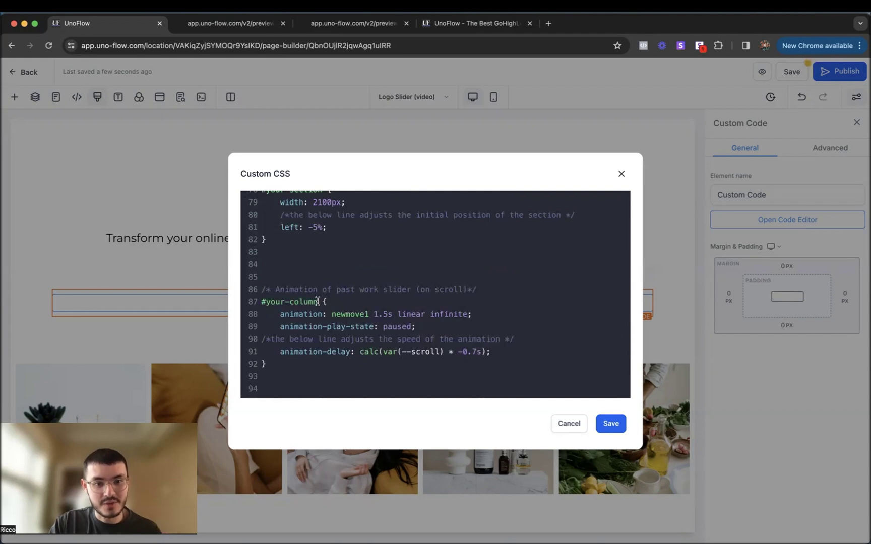
{"action": "left_click_drag", "start_coordinate": [317, 301], "coordinate": [264, 301]}
{"action": "scroll", "coordinate": [318, 273], "scroll_direction": "up", "scroll_amount": 3}
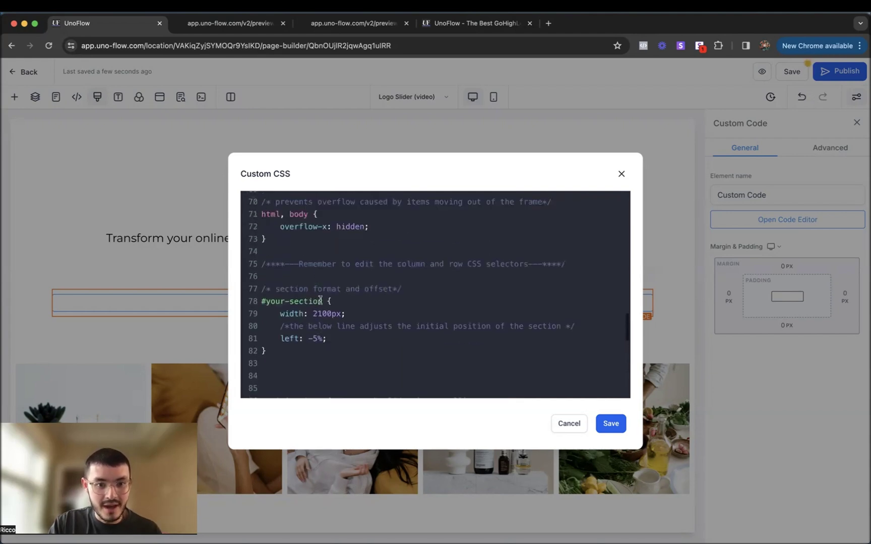
{"action": "left_click_drag", "start_coordinate": [320, 301], "coordinate": [256, 302]}
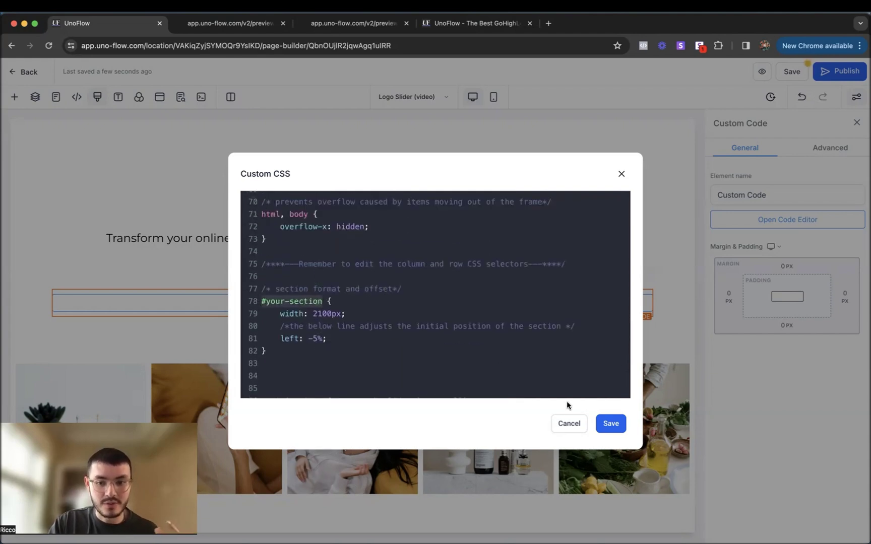
{"action": "left_click", "coordinate": [564, 424]}
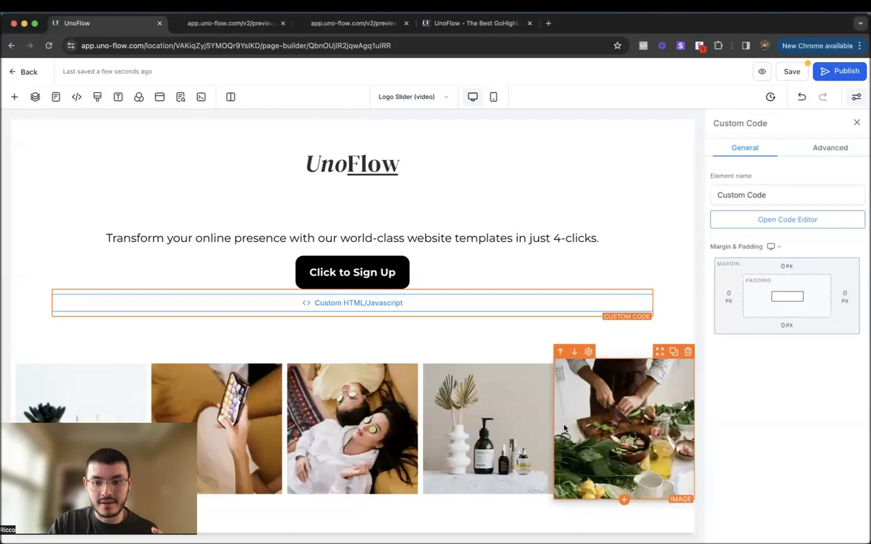
Paste the image column's ID #col-nZnPtmeFQI over the line 103 and 87 placeholders and save.
{"action": "left_click", "coordinate": [484, 350]}
{"action": "left_click", "coordinate": [832, 151]}
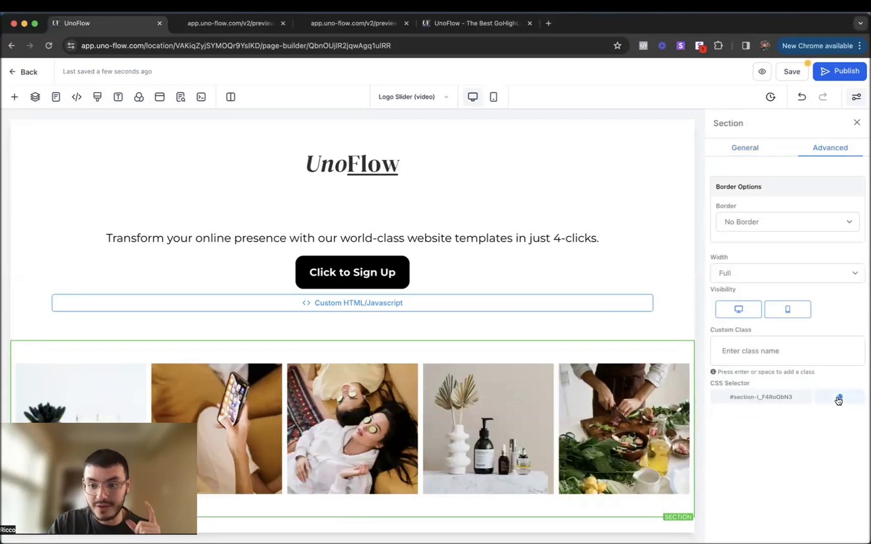
{"action": "left_click", "coordinate": [97, 97]}
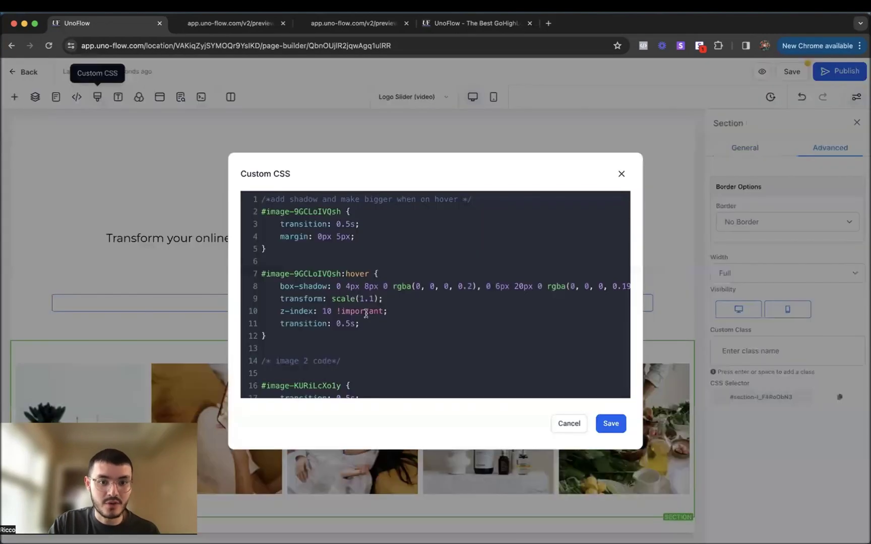
{"action": "scroll", "coordinate": [366, 326], "scroll_direction": "down", "scroll_amount": 10}
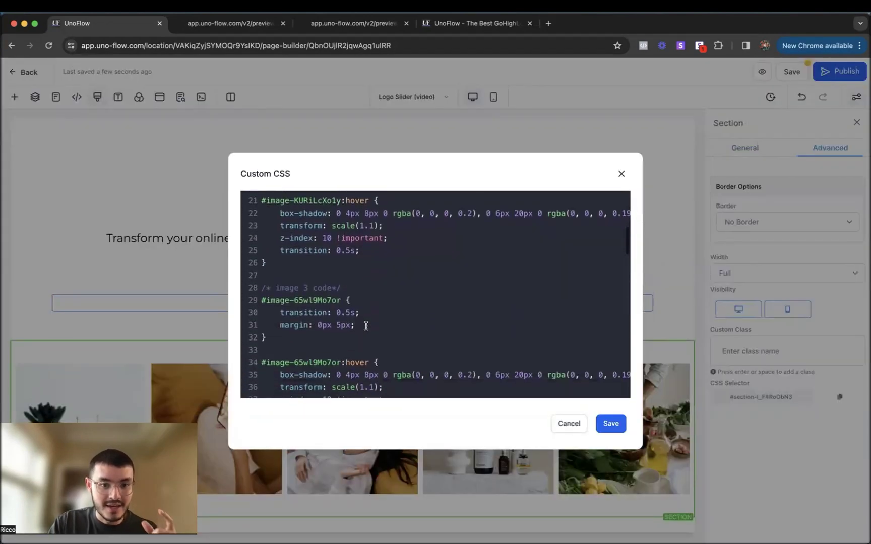
{"action": "scroll", "coordinate": [366, 326], "scroll_direction": "down", "scroll_amount": 17}
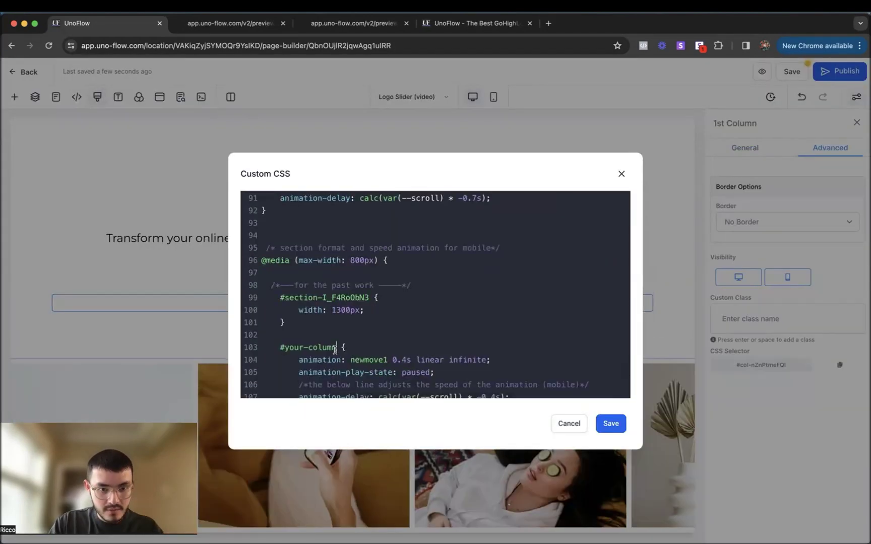
{"action": "left_click_drag", "start_coordinate": [336, 348], "coordinate": [282, 349]}
{"action": "key", "text": "super+v"}
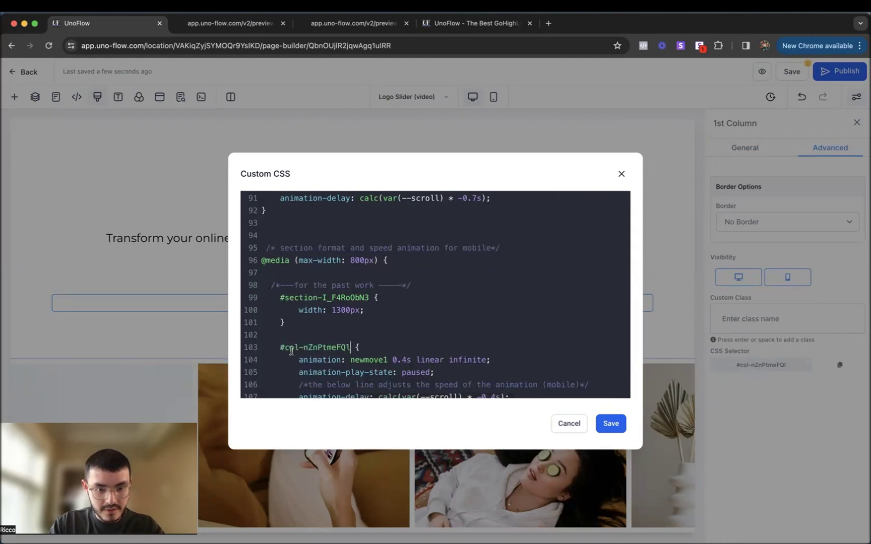
{"action": "scroll", "coordinate": [291, 350], "scroll_direction": "up", "scroll_amount": 7}
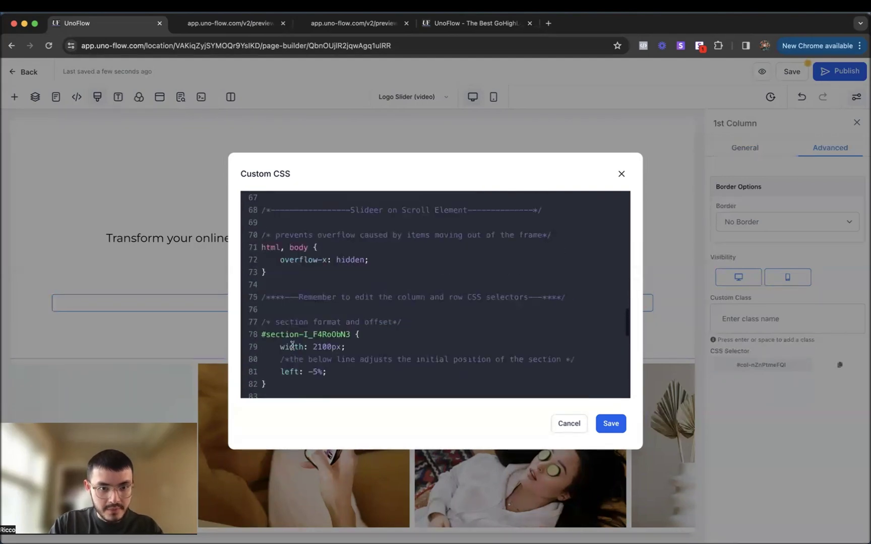
{"action": "scroll", "coordinate": [292, 343], "scroll_direction": "down", "scroll_amount": 3}
{"action": "left_click_drag", "start_coordinate": [317, 334], "coordinate": [267, 335]}
{"action": "key", "text": "super+v"}
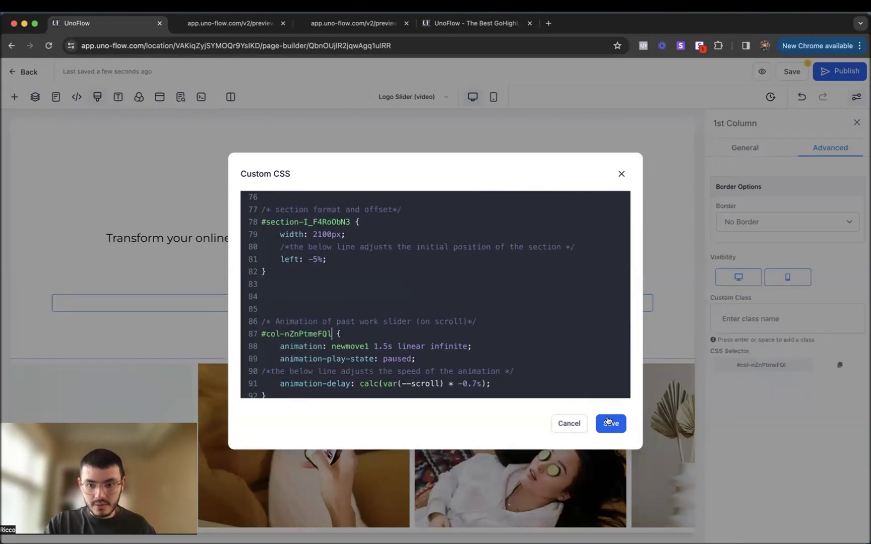
{"action": "left_click", "coordinate": [609, 423]}
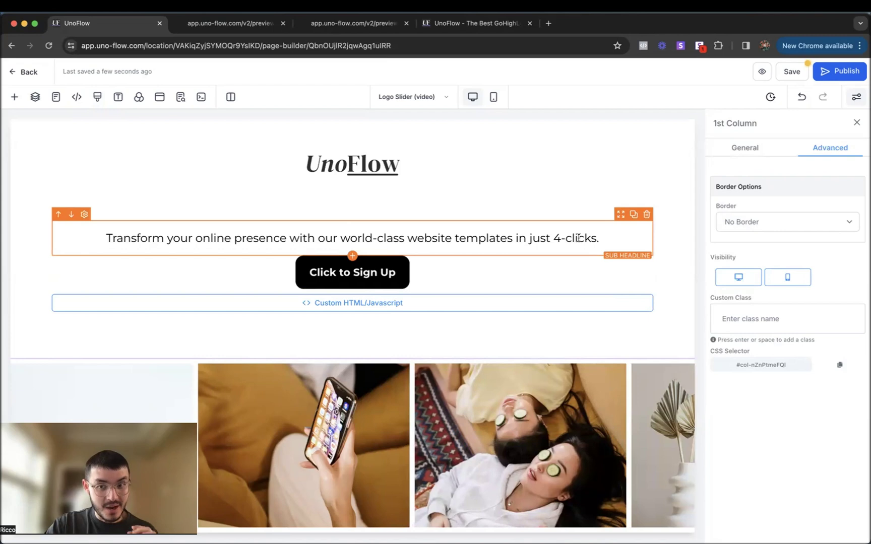
Save the page and scroll the Serenity Spa preview to watch the photo row slide sideways.
{"action": "left_click", "coordinate": [763, 73]}
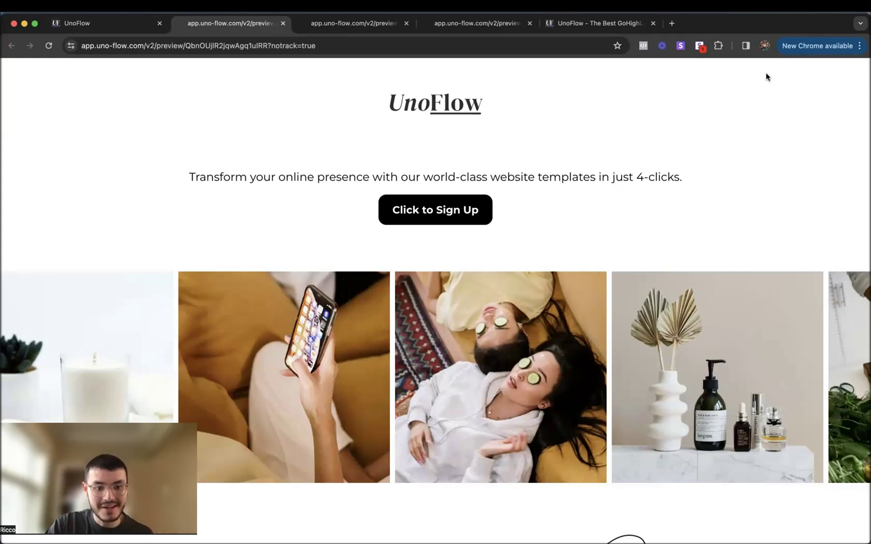
{"action": "scroll", "coordinate": [721, 158], "scroll_direction": "down", "scroll_amount": 3}
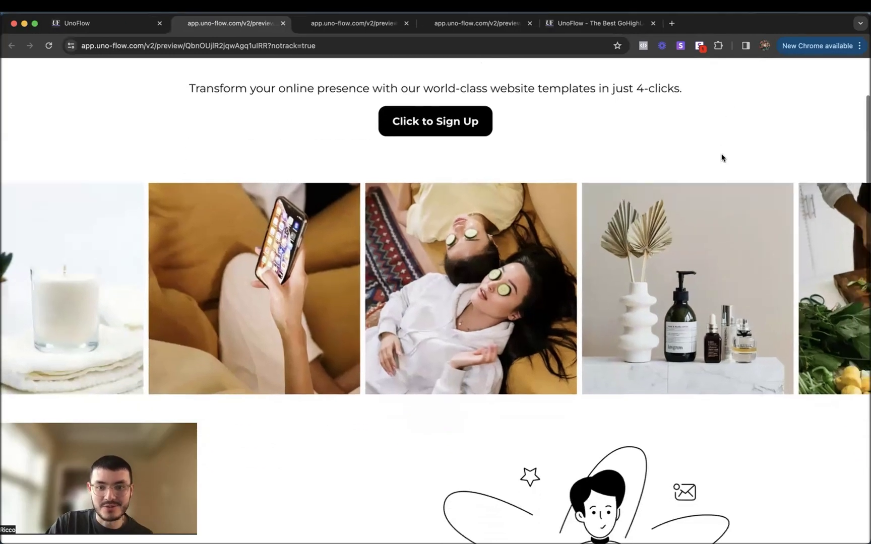
{"action": "scroll", "coordinate": [715, 162], "scroll_direction": "down", "scroll_amount": 4}
{"action": "scroll", "coordinate": [635, 285], "scroll_direction": "up", "scroll_amount": 7}
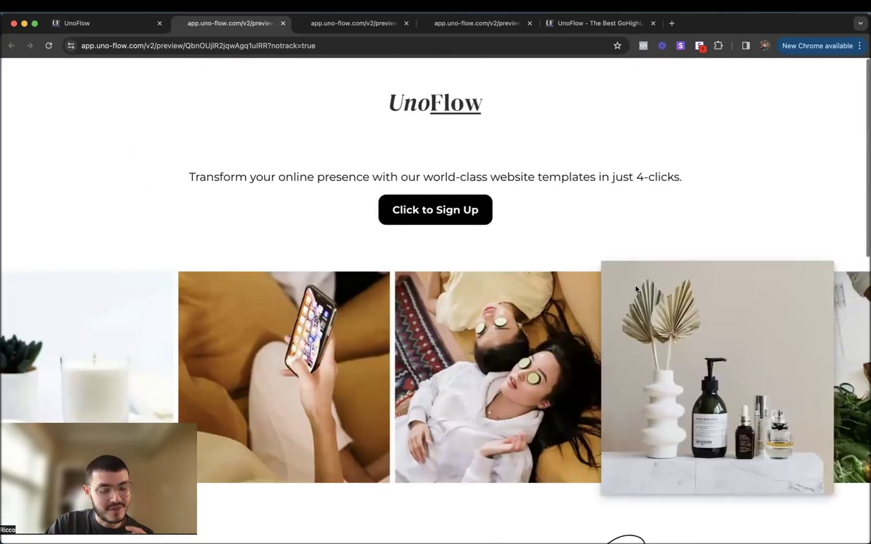
{"action": "scroll", "coordinate": [635, 285], "scroll_direction": "down", "scroll_amount": 3}
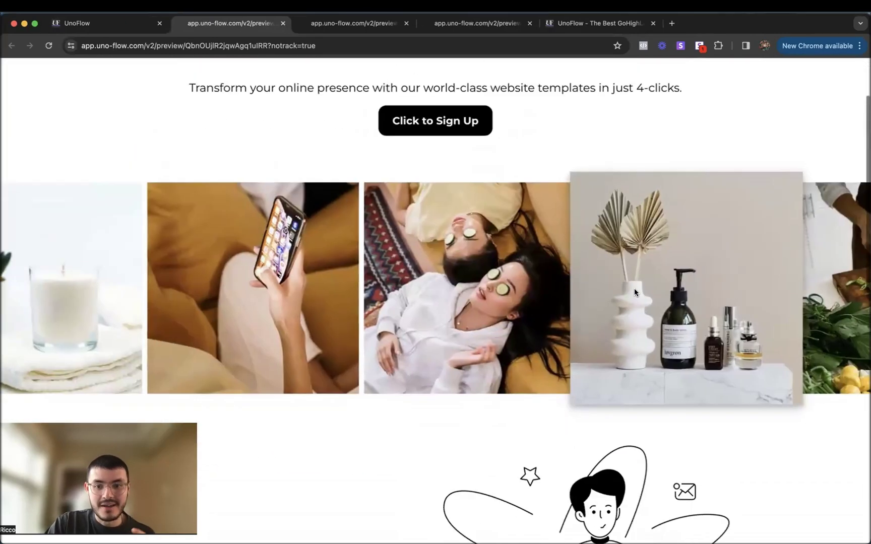
{"action": "scroll", "coordinate": [633, 288], "scroll_direction": "down", "scroll_amount": 2}
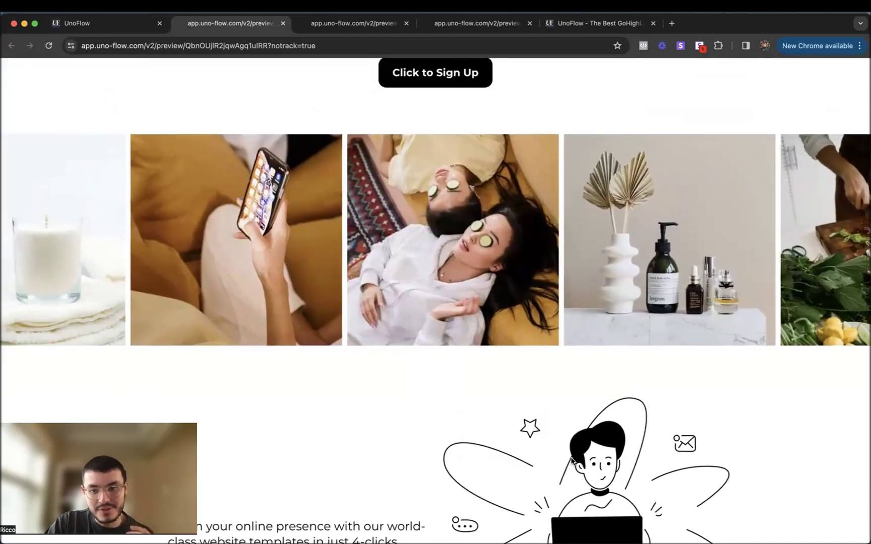
{"action": "scroll", "coordinate": [572, 459], "scroll_direction": "down", "scroll_amount": 4}
{"action": "scroll", "coordinate": [570, 461], "scroll_direction": "up", "scroll_amount": 6}
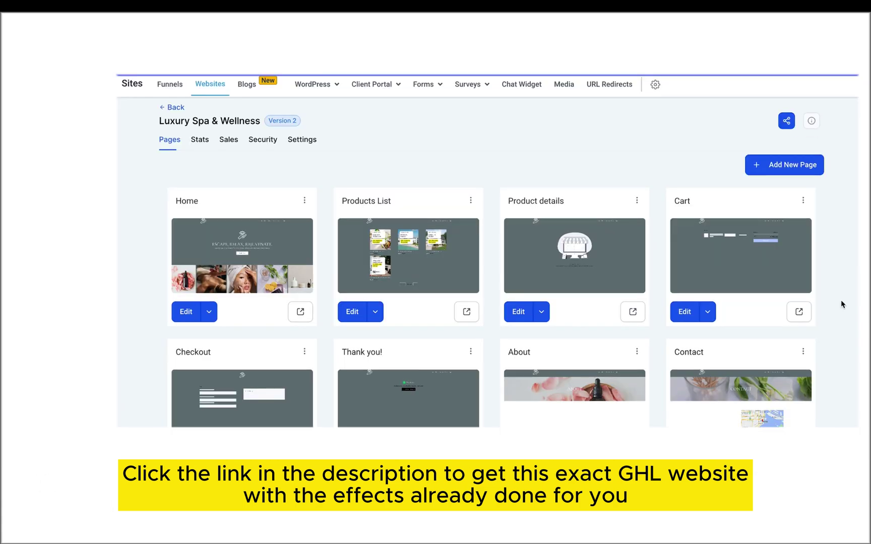
{"action": "scroll", "coordinate": [841, 302], "scroll_direction": "down", "scroll_amount": 2}
{"action": "scroll", "coordinate": [841, 300], "scroll_direction": "down", "scroll_amount": 1}
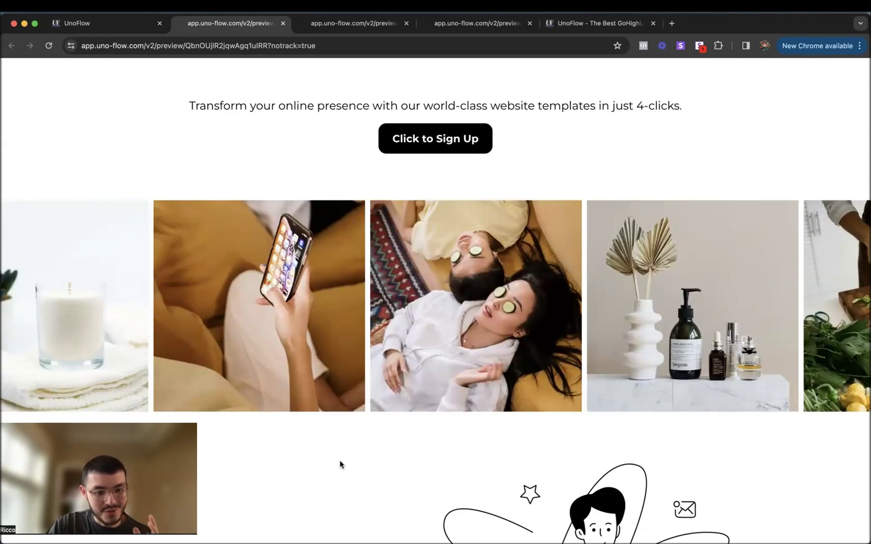
{"action": "scroll", "coordinate": [340, 464], "scroll_direction": "down", "scroll_amount": 3}
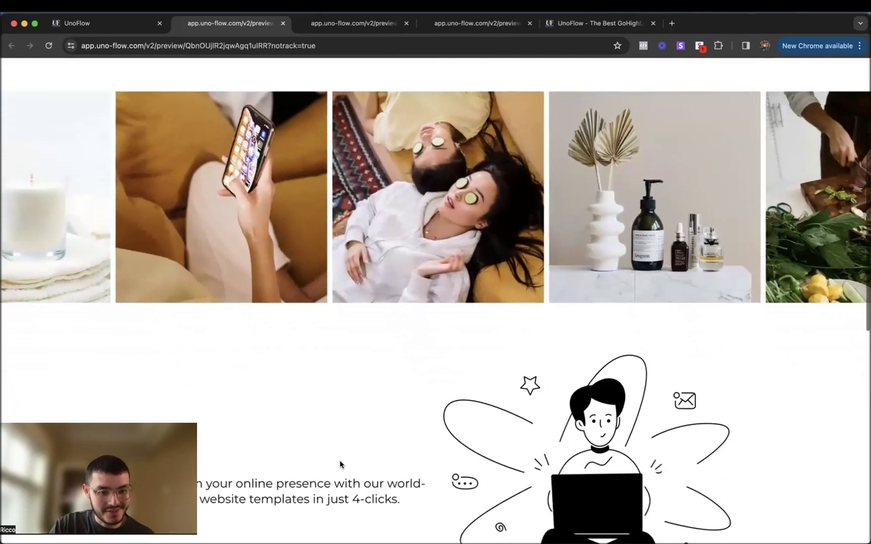